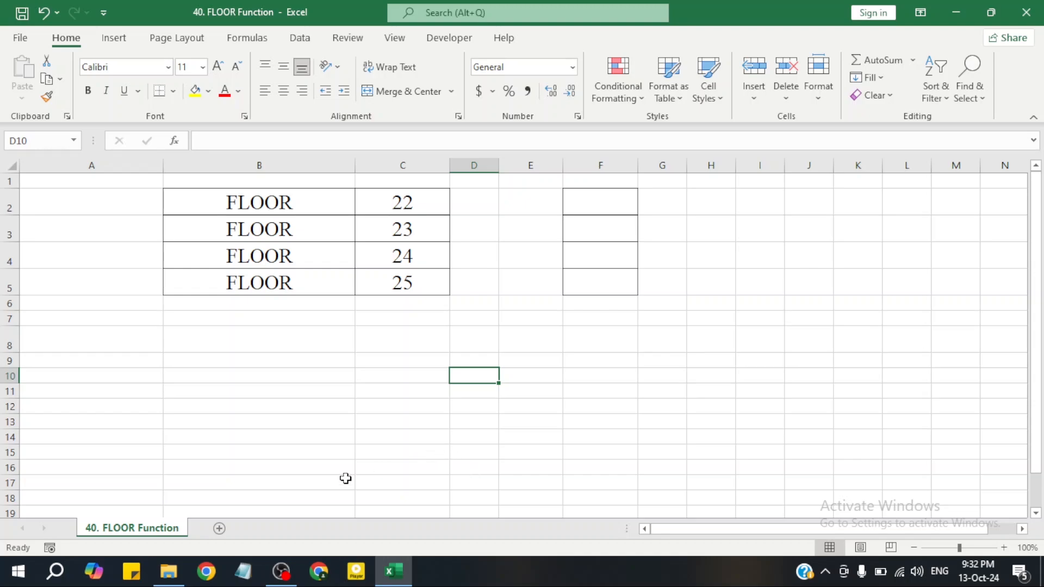
# Enter the sample values 14 in cell C10 and 12 in cell C11.
pyautogui.click(382, 379)
pyautogui.write('14')
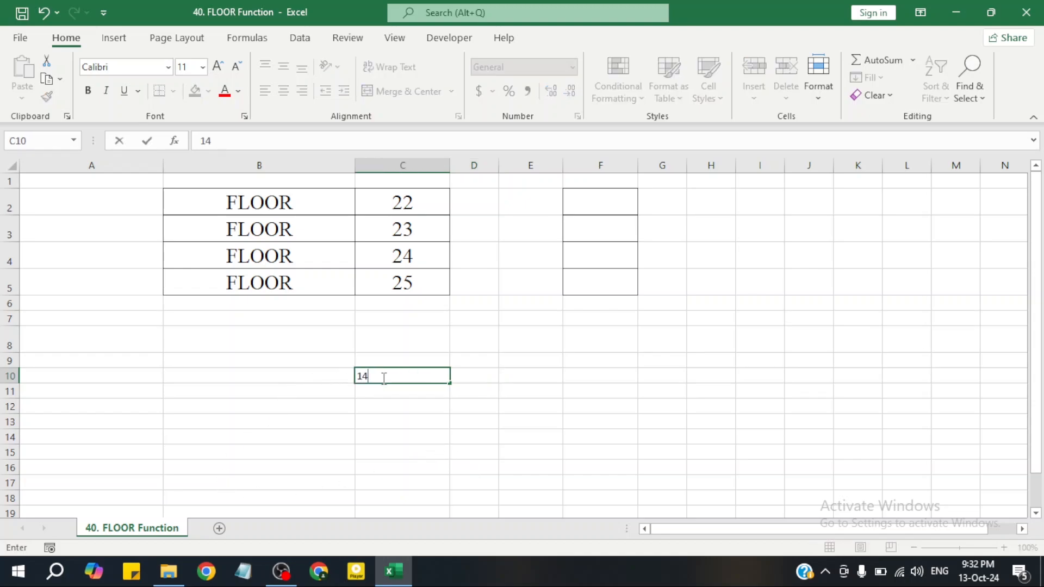
pyautogui.press('Return')
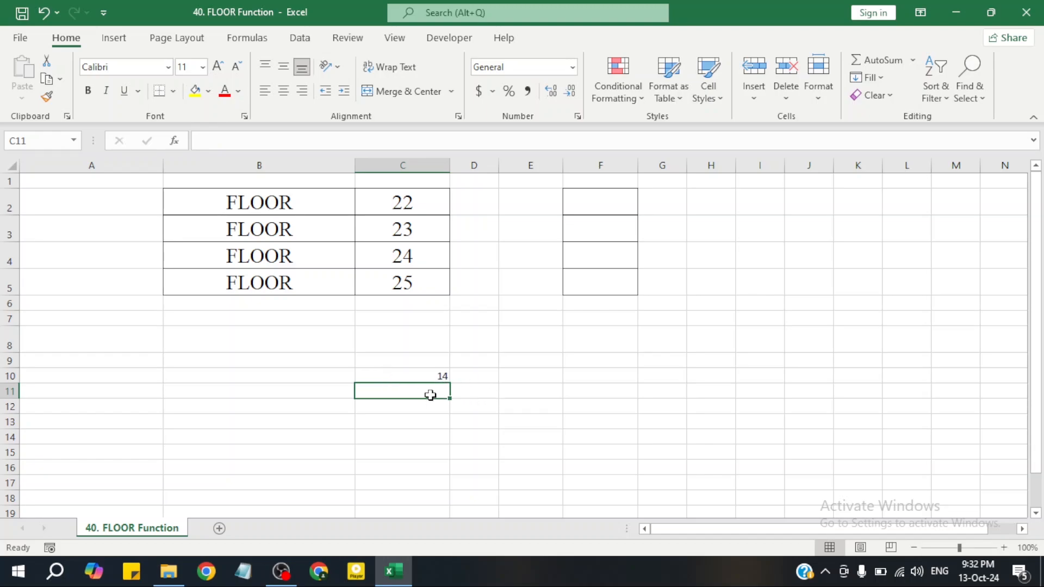
pyautogui.click(459, 389)
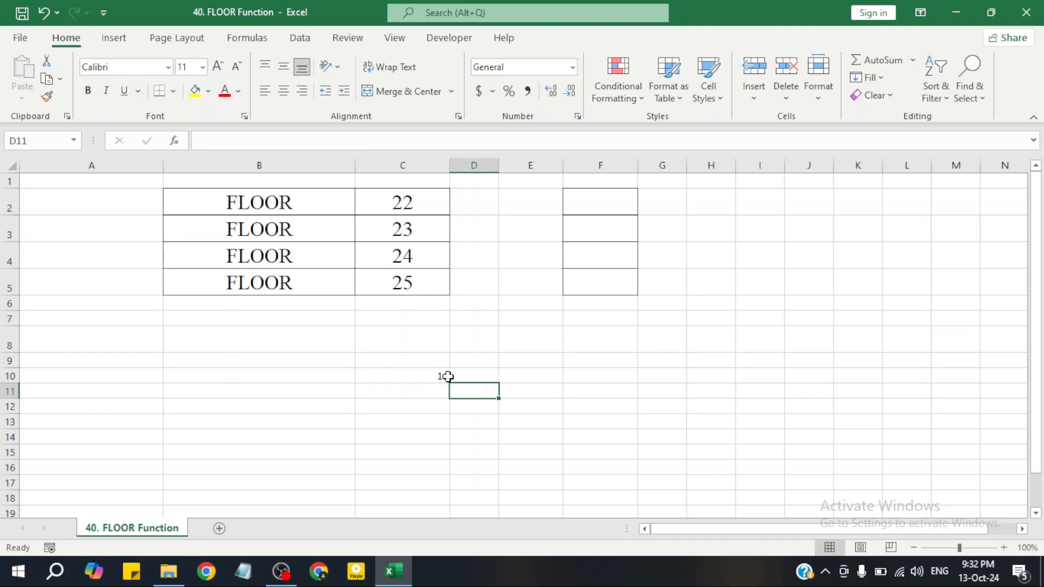
pyautogui.click(445, 375)
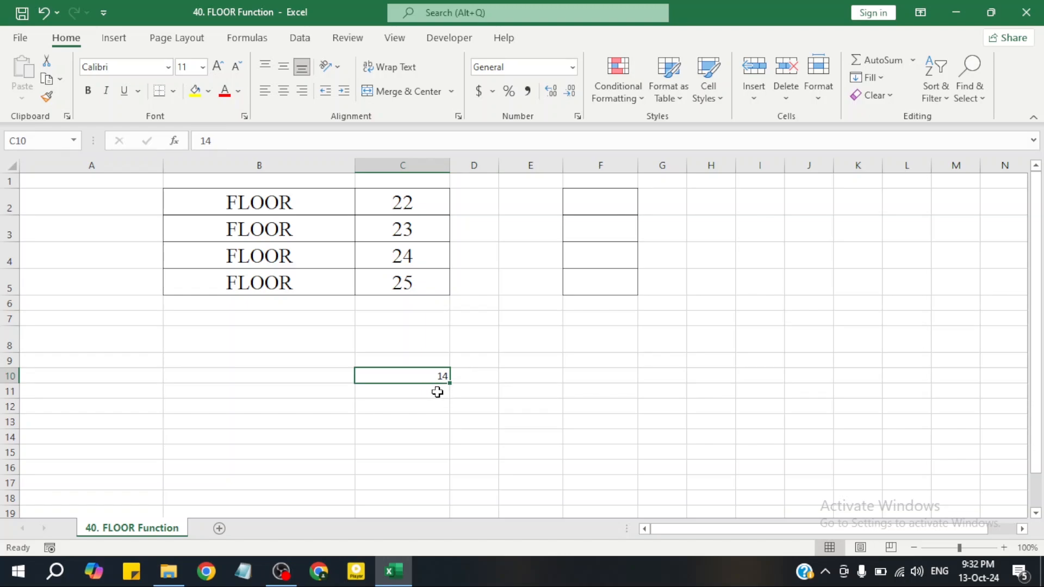
pyautogui.click(437, 391)
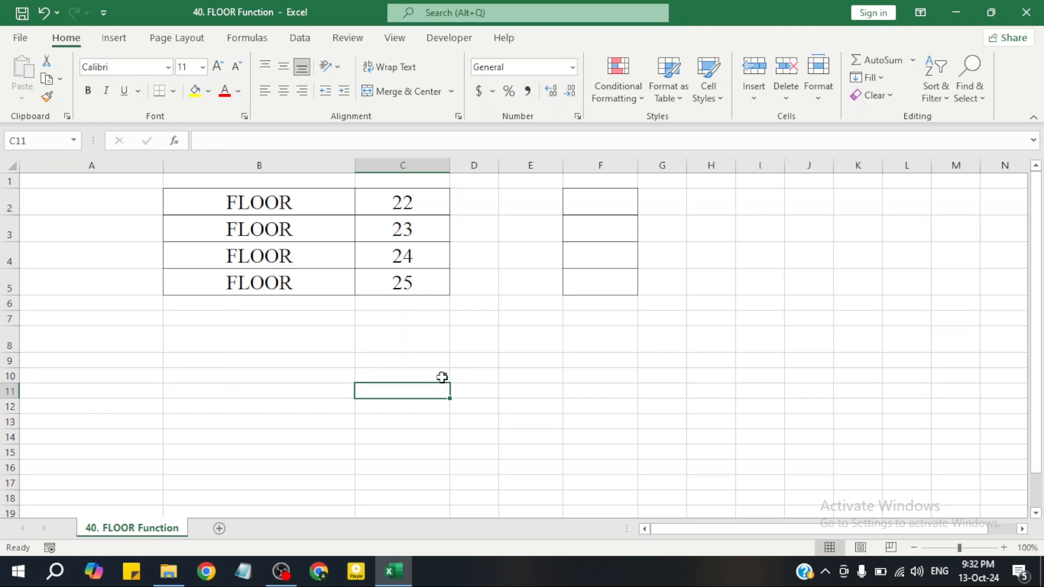
pyautogui.click(443, 376)
pyautogui.click(443, 391)
pyautogui.write('12')
pyautogui.press('Return')
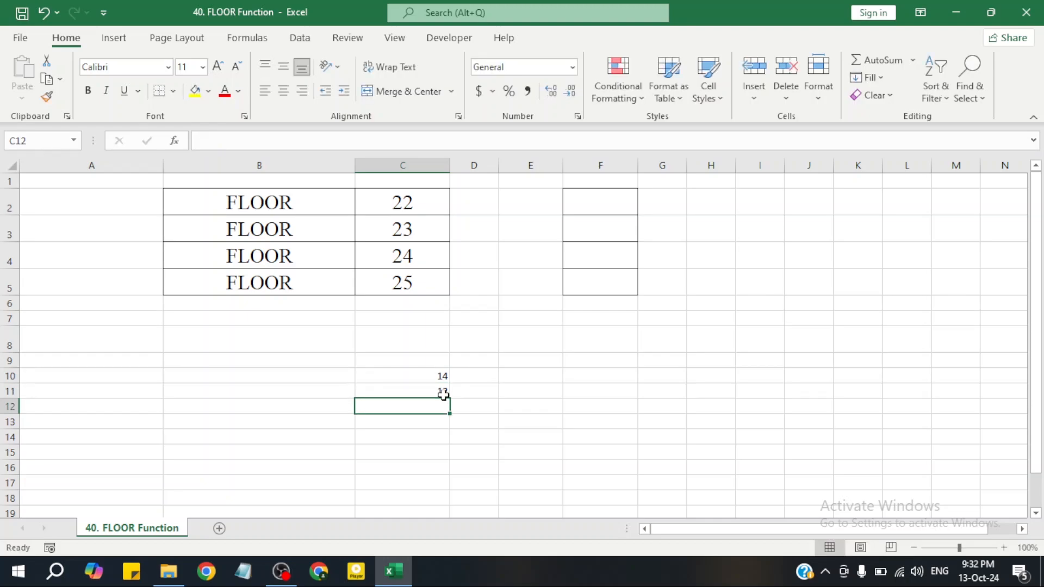
# Examine the two sample values in cells C10 and C11 one after the other.
pyautogui.click(443, 392)
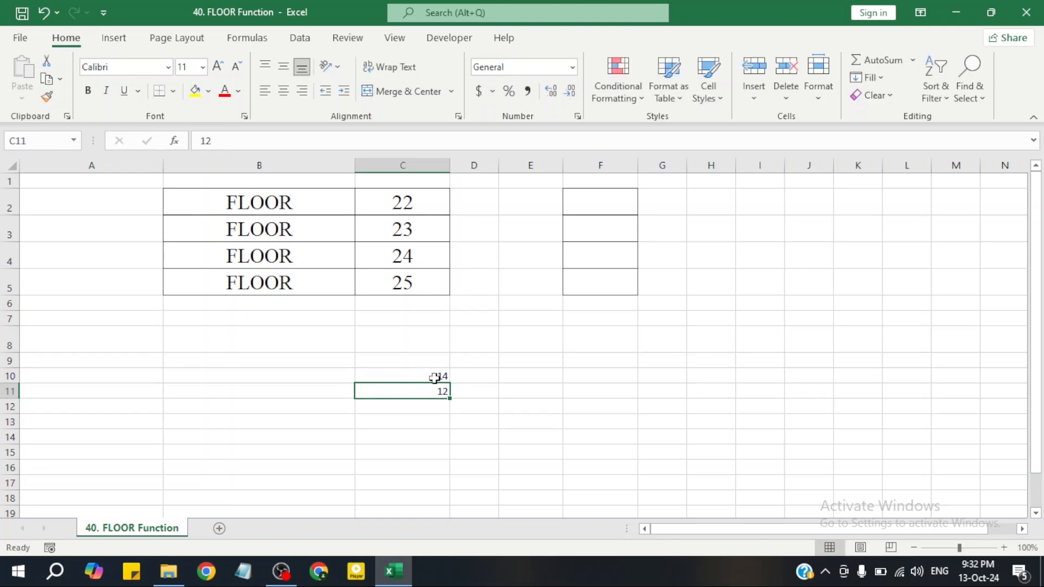
pyautogui.click(436, 377)
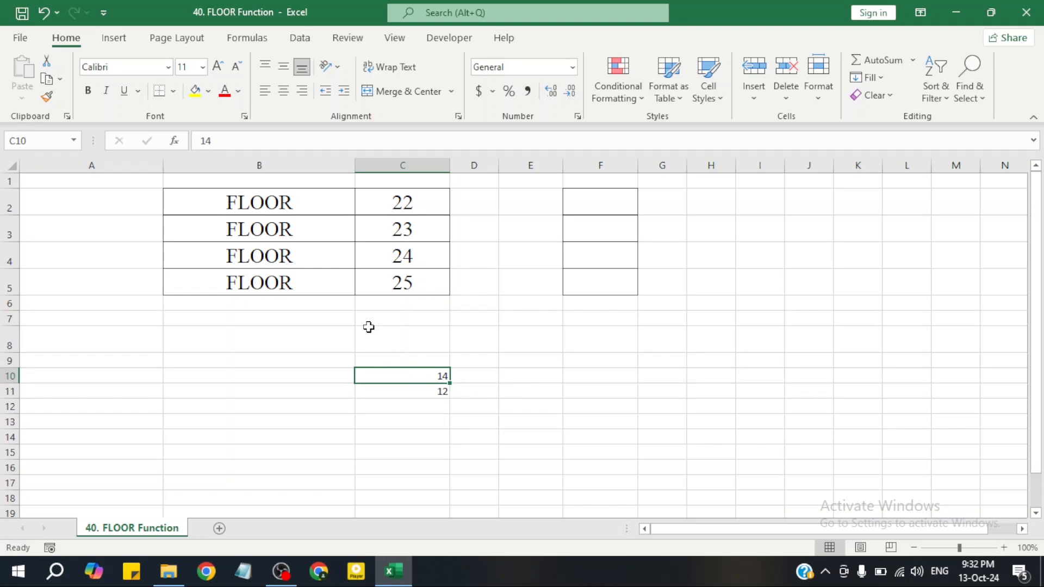
pyautogui.click(432, 395)
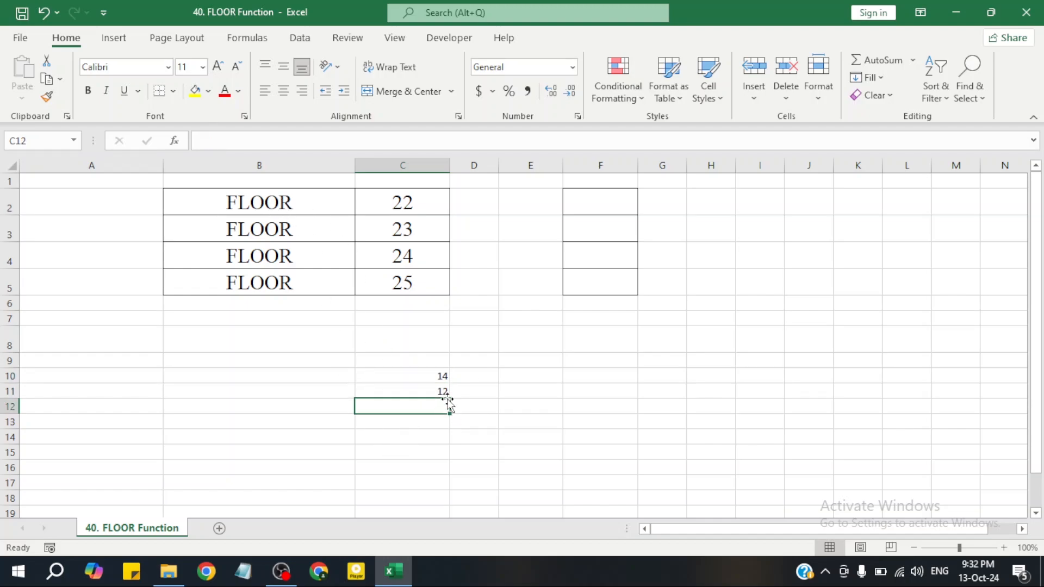
pyautogui.moveTo(426, 376); pyautogui.dragTo(427, 398)
pyautogui.click(431, 408)
pyautogui.click(440, 392)
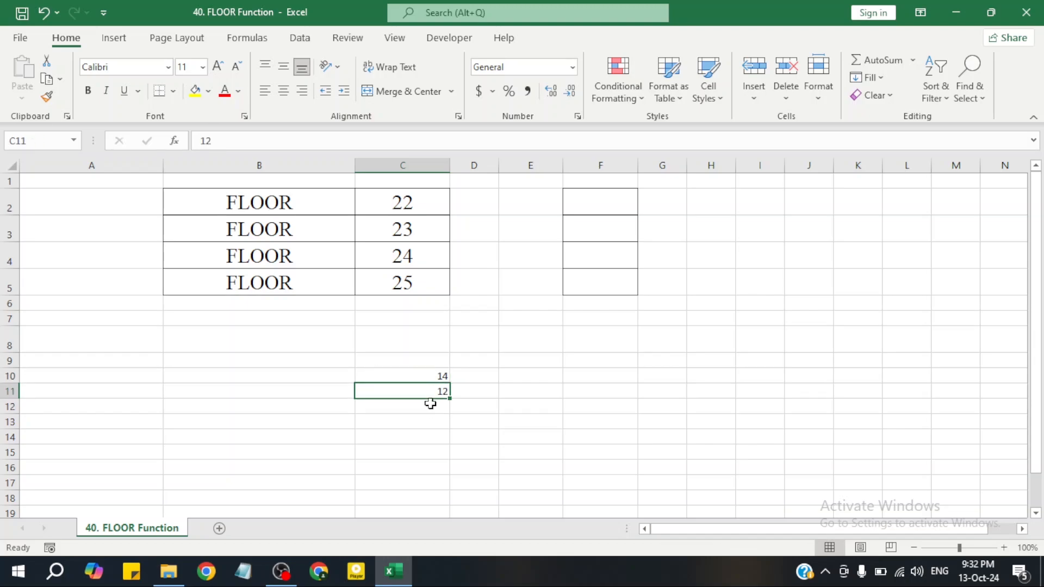
pyautogui.click(428, 407)
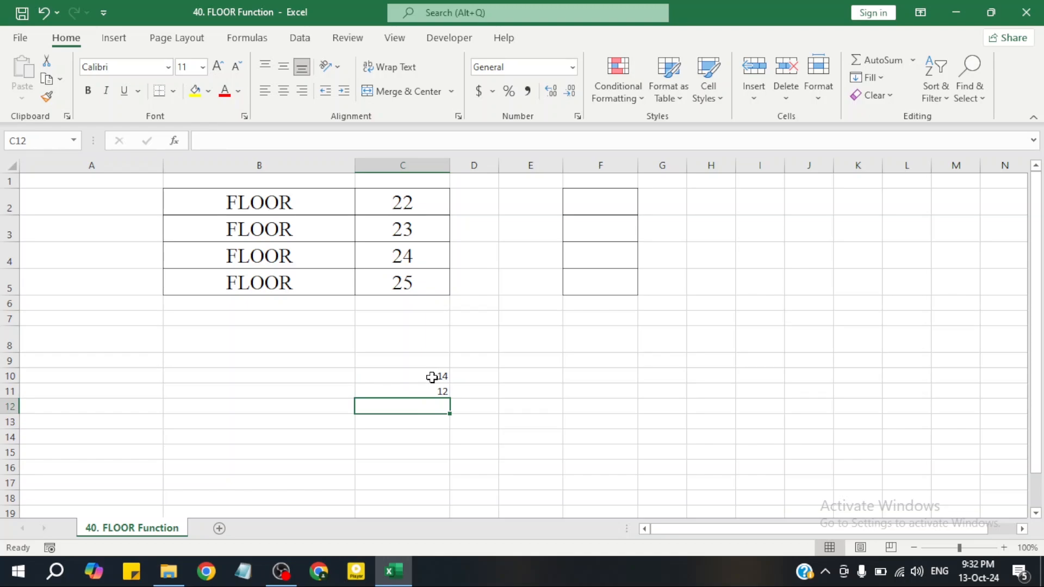
pyautogui.click(432, 377)
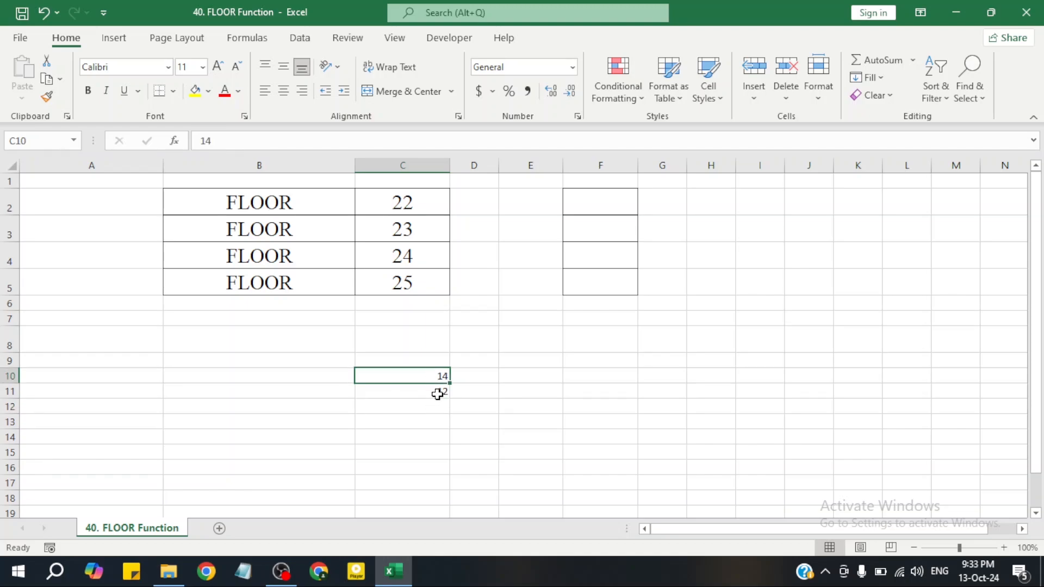
pyautogui.click(437, 392)
pyautogui.click(438, 422)
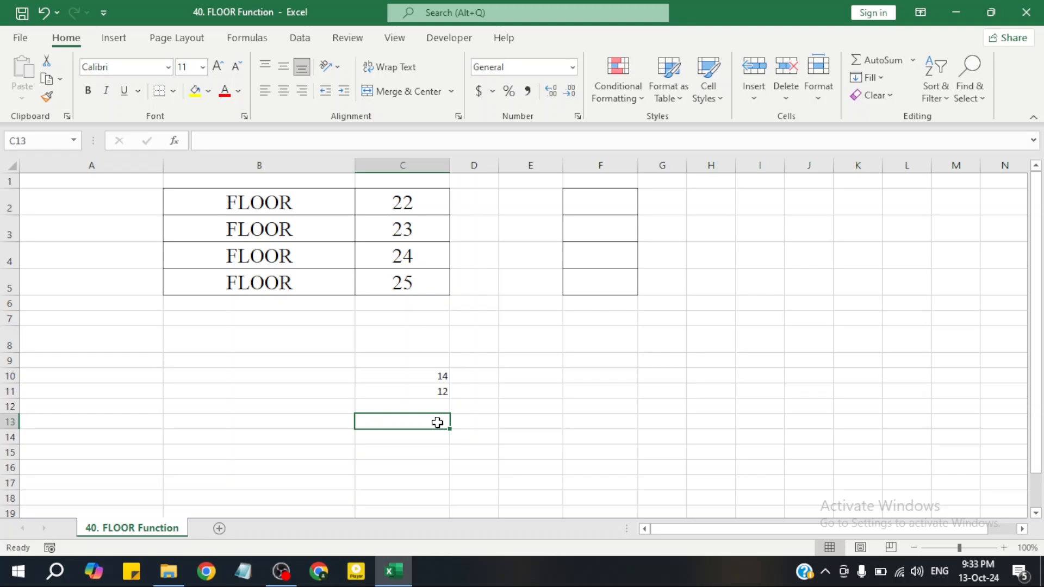
pyautogui.click(431, 391)
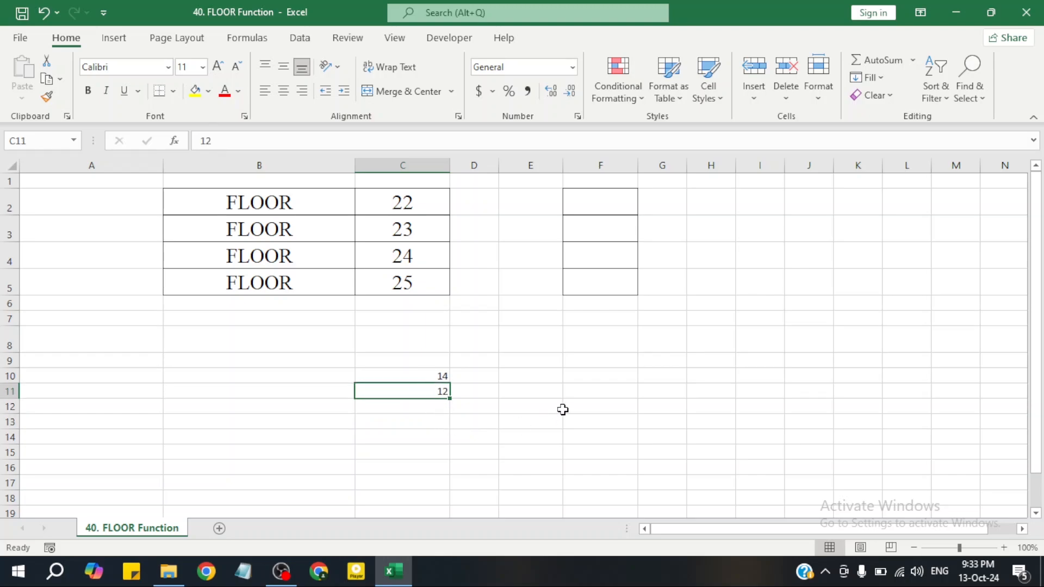
# Enter the sample values 16 in cell E9 and 15 in cell E10.
pyautogui.click(535, 363)
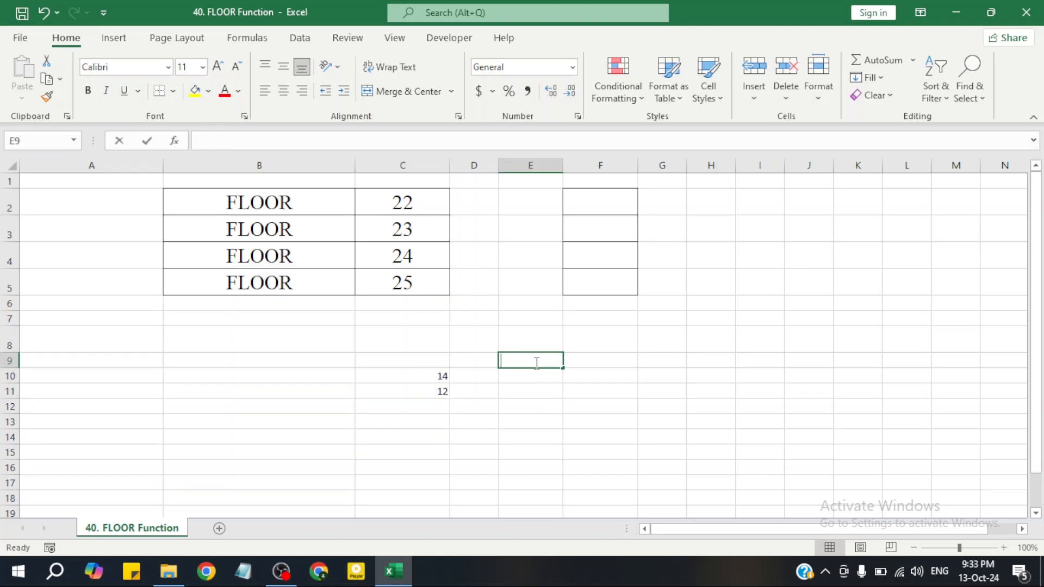
pyautogui.write('16')
pyautogui.hotkey('ctrl', 'Return')
pyautogui.click(552, 378)
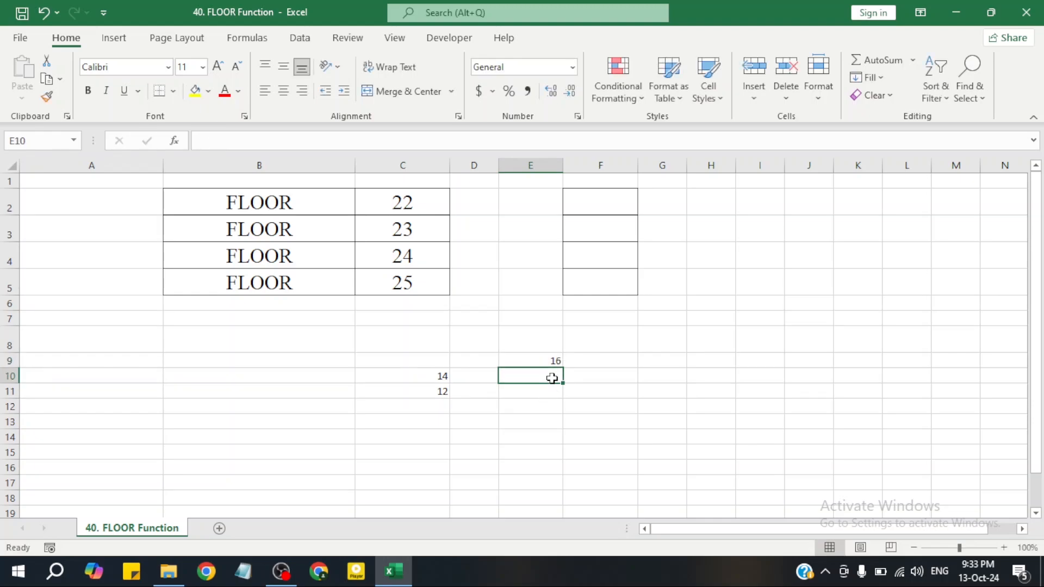
pyautogui.write('15')
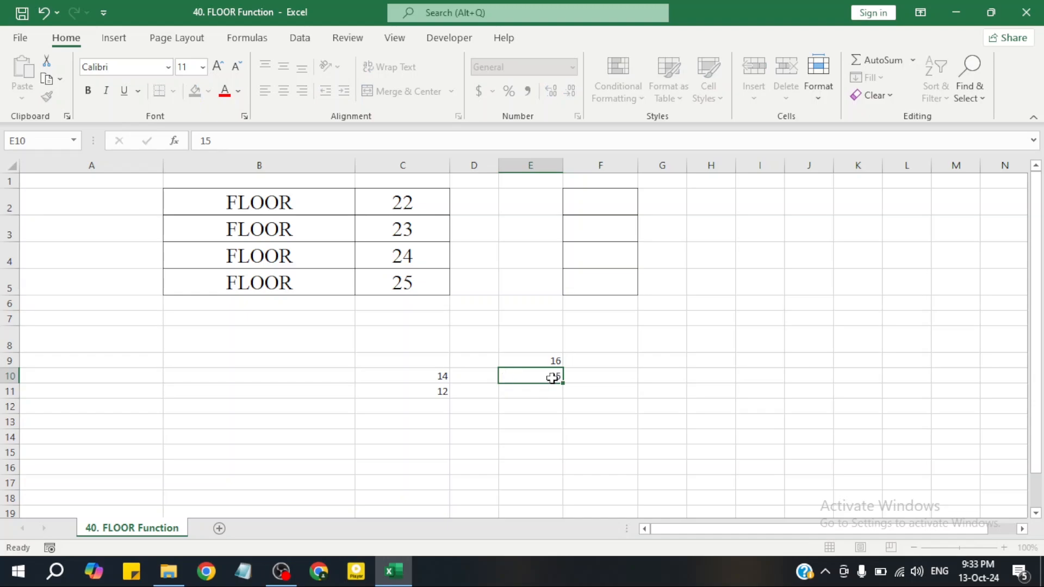
pyautogui.press('Return')
pyautogui.click(552, 360)
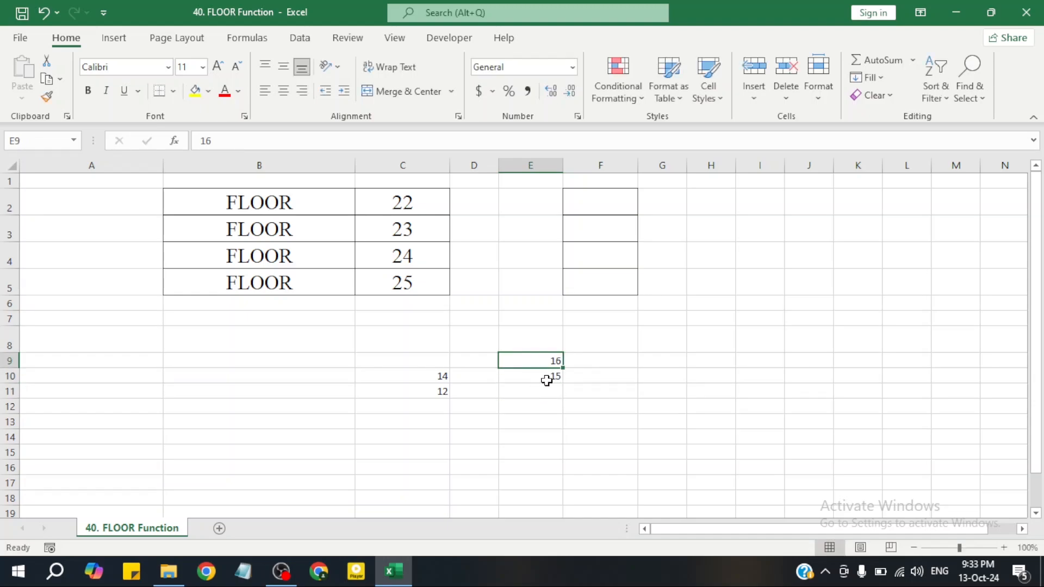
pyautogui.click(547, 380)
# Clear all sample values from the range C9:F12.
pyautogui.moveTo(435, 359); pyautogui.dragTo(582, 411)
pyautogui.press('Delete')
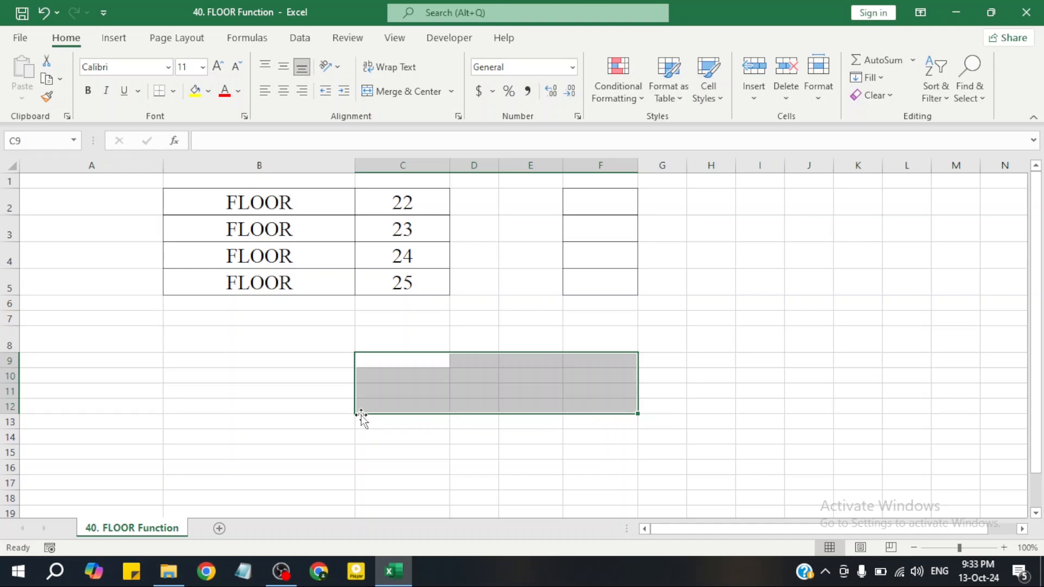
pyautogui.click(312, 360)
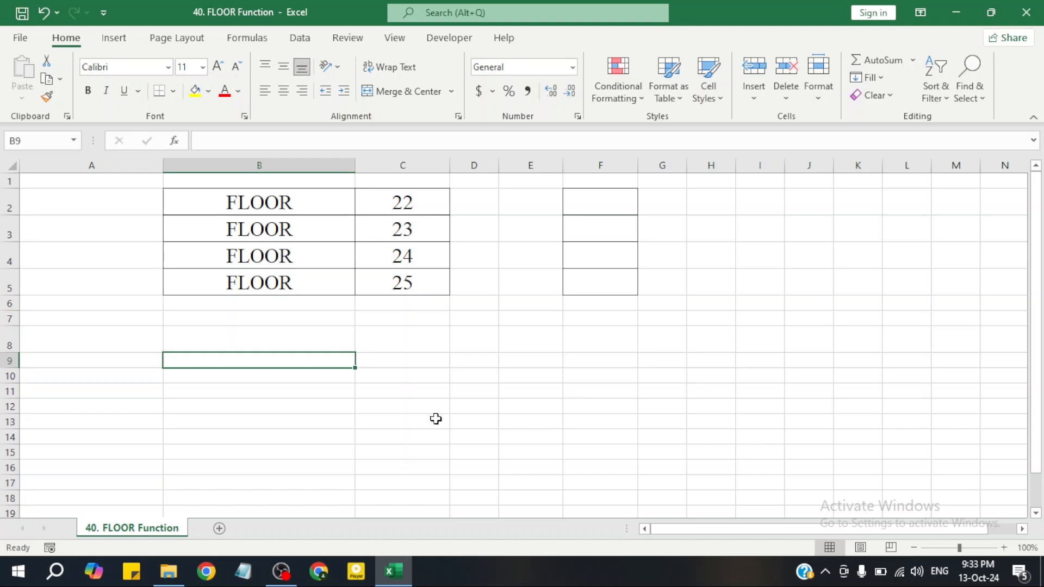
# Enter the sample values 16 in cell C10 and 20 in cell C11.
pyautogui.click(424, 374)
pyautogui.write('16')
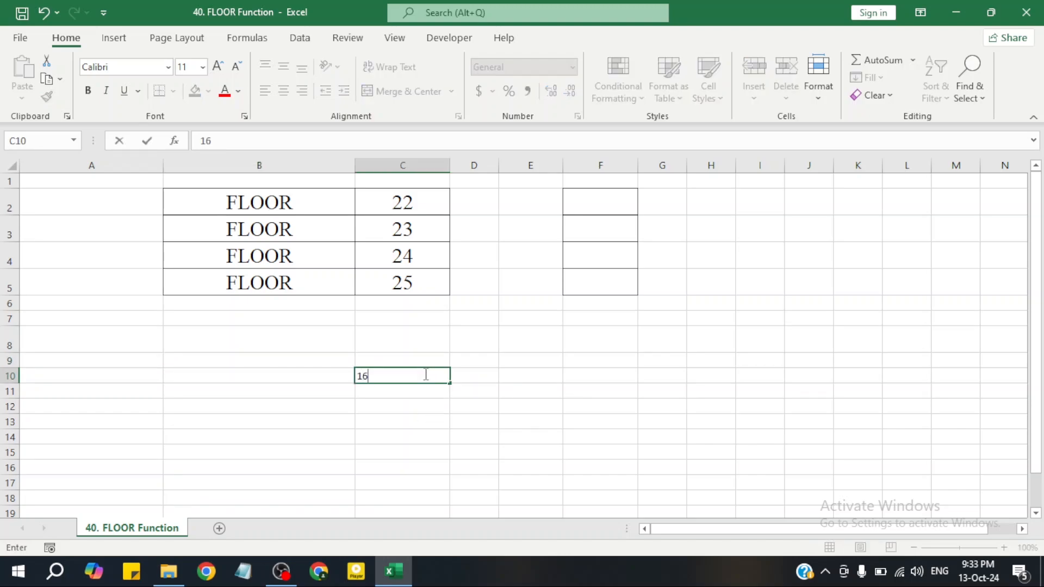
pyautogui.press('Return')
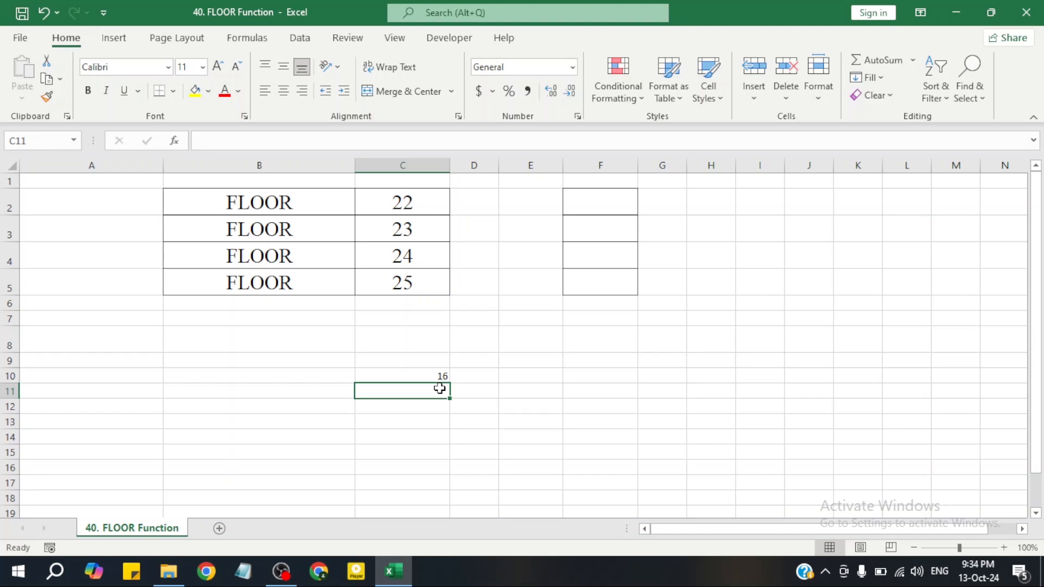
pyautogui.write('20')
pyautogui.press('Return')
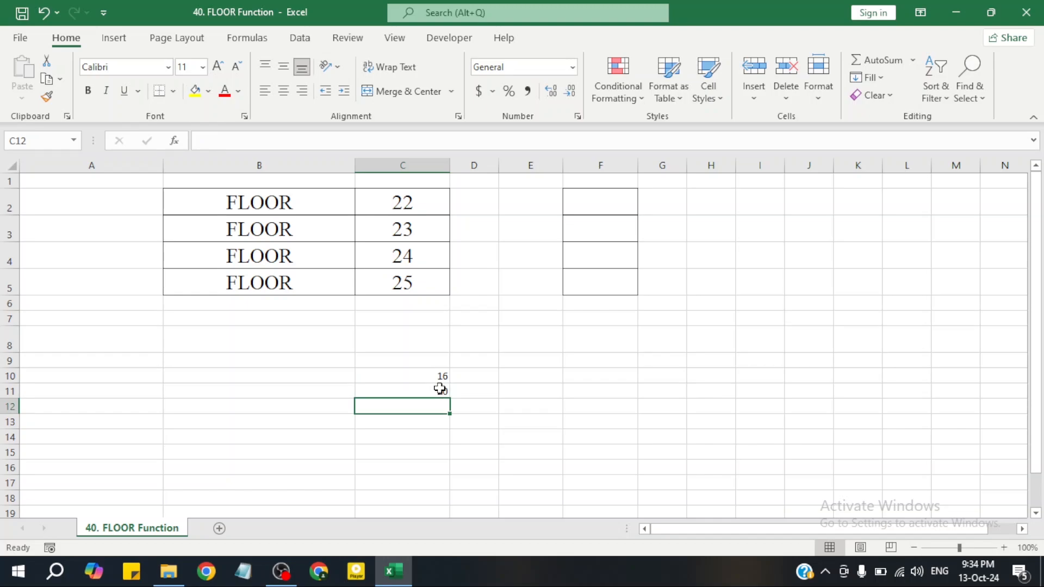
# Clear the sample values from cells C10:C11.
pyautogui.click(440, 389)
pyautogui.click(422, 377)
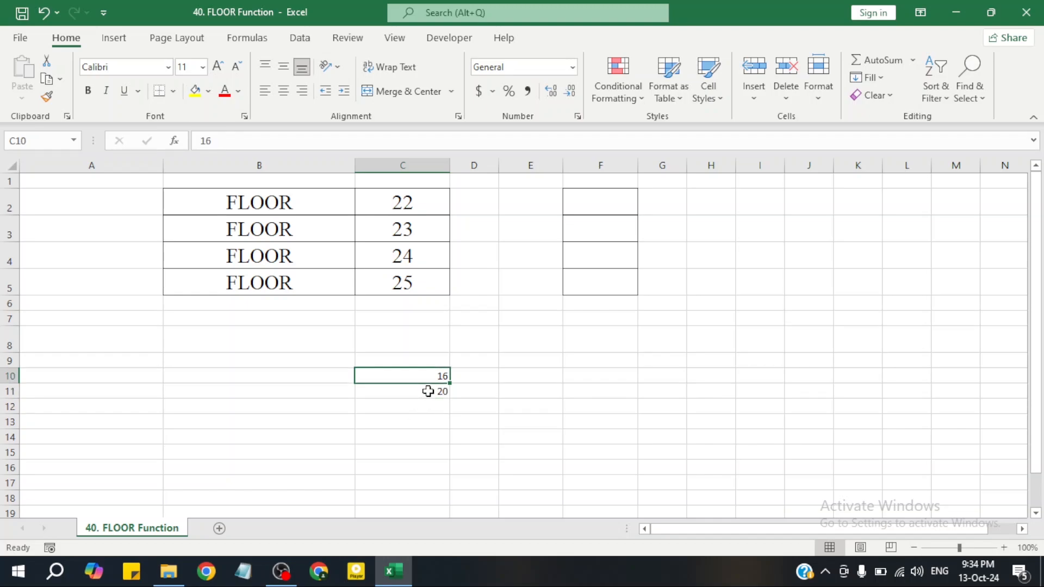
pyautogui.click(428, 391)
pyautogui.moveTo(436, 376); pyautogui.dragTo(435, 390)
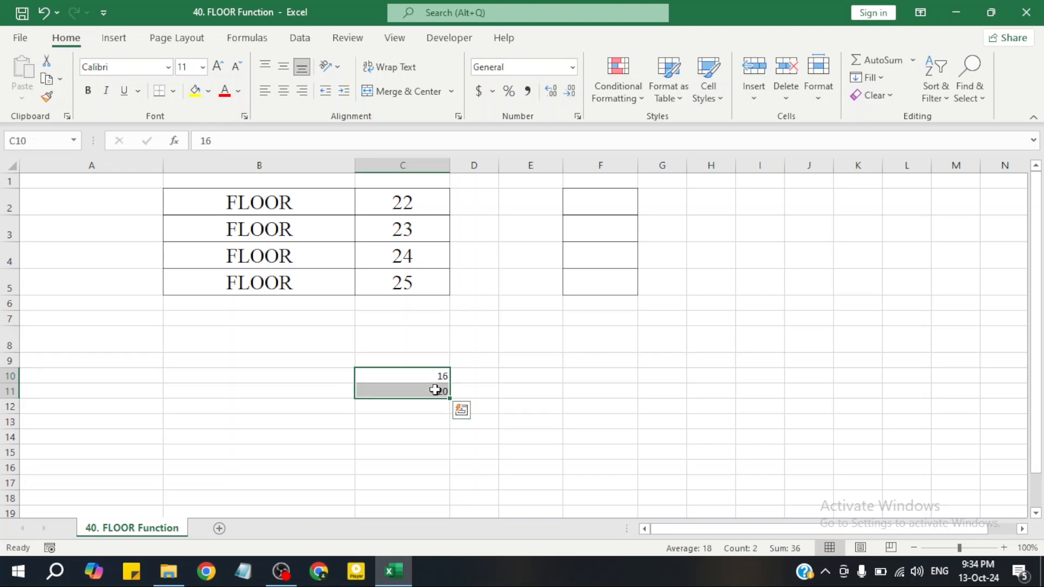
# Enter the sample values 23 in cell E10 and 24 in cell E11.
pyautogui.click(518, 376)
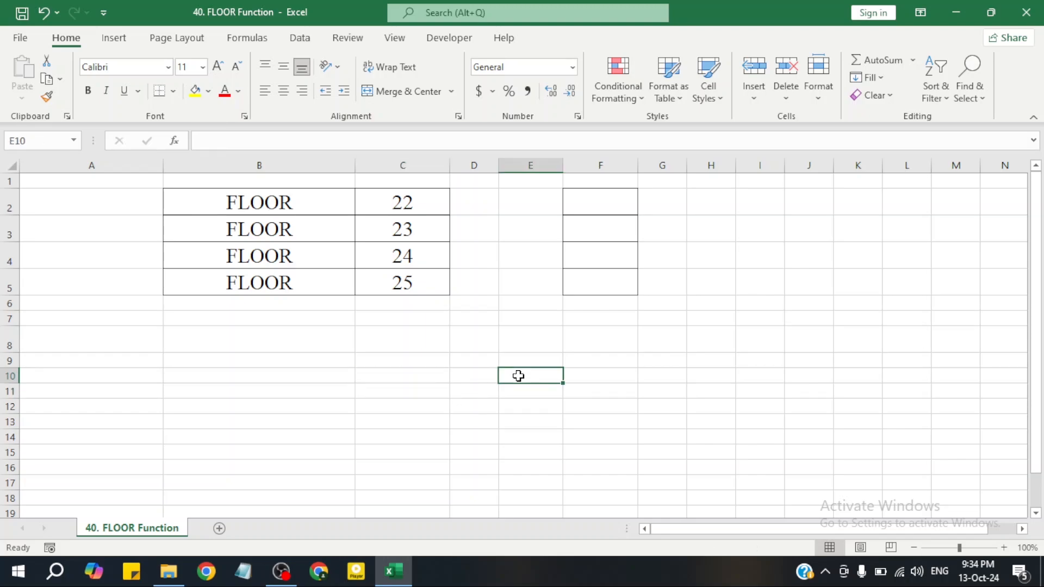
pyautogui.write('23')
pyautogui.press('Return')
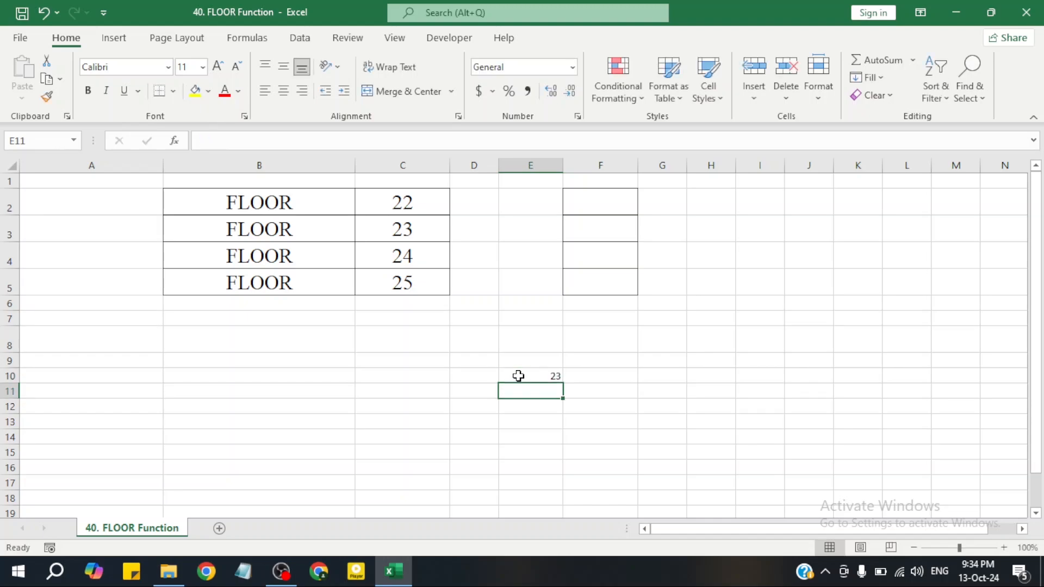
pyautogui.click(567, 410)
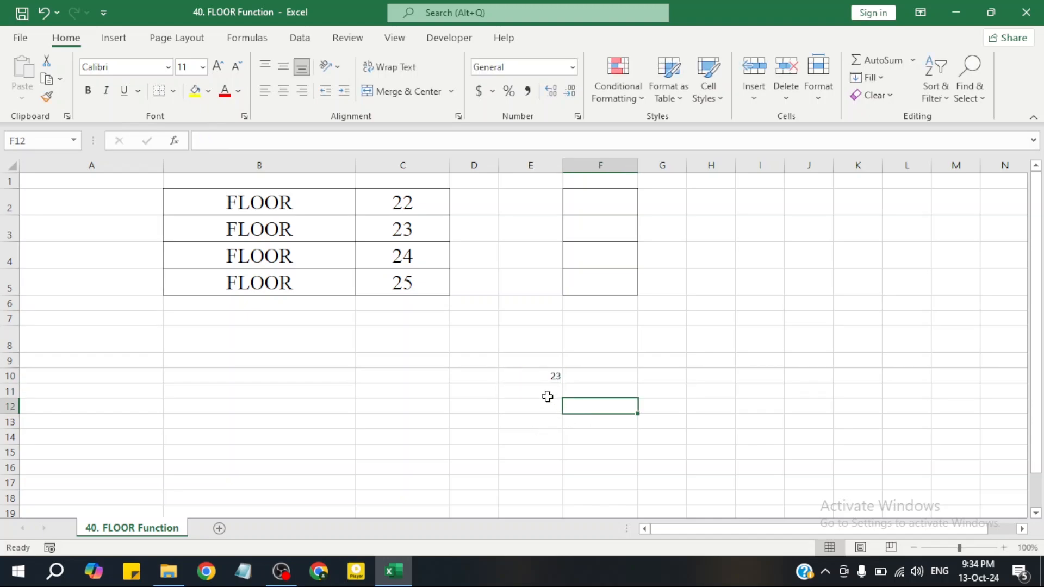
pyautogui.click(549, 387)
pyautogui.click(550, 375)
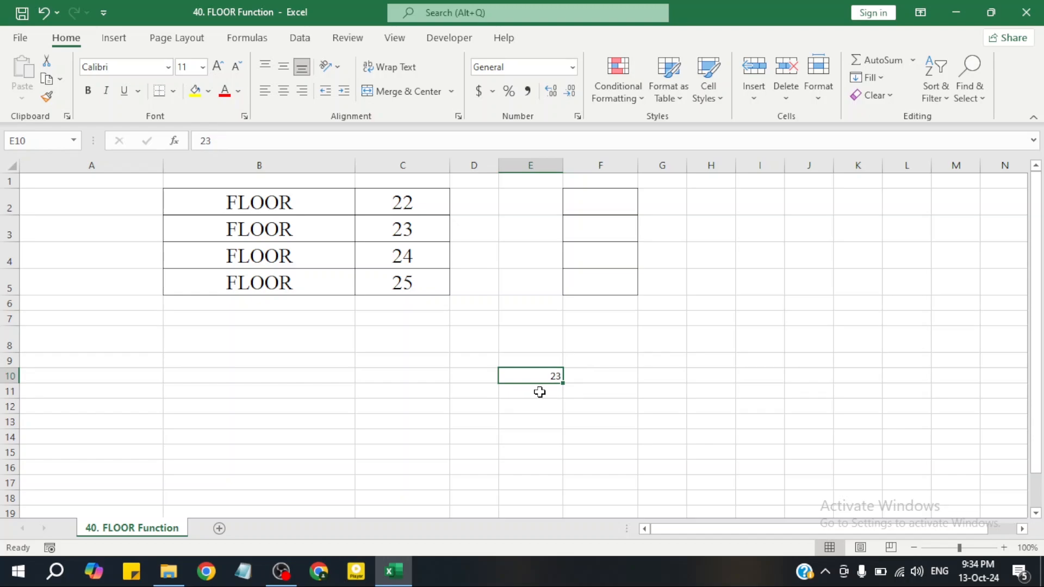
pyautogui.click(539, 392)
pyautogui.write('24')
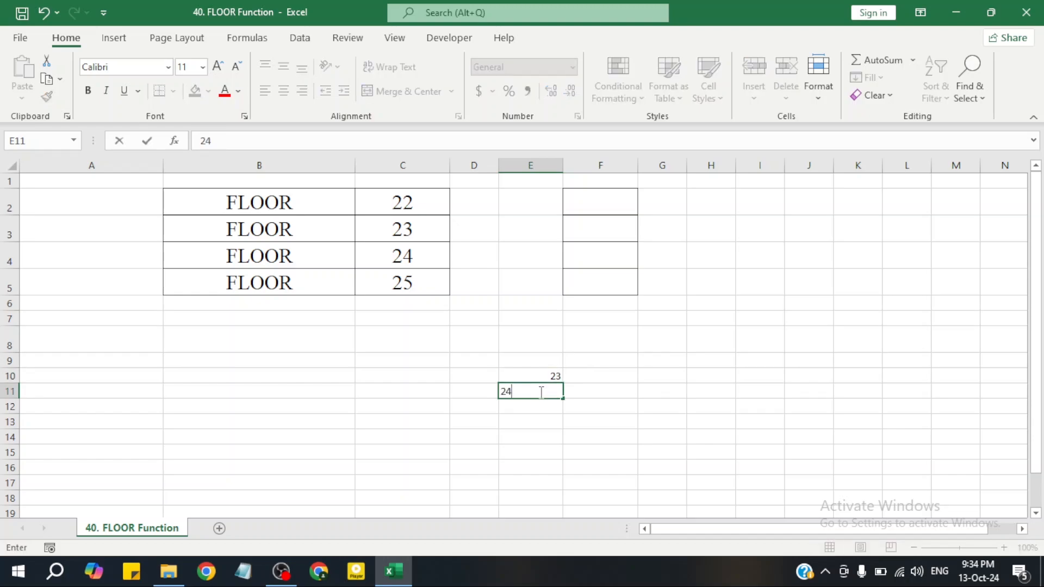
pyautogui.press('Return')
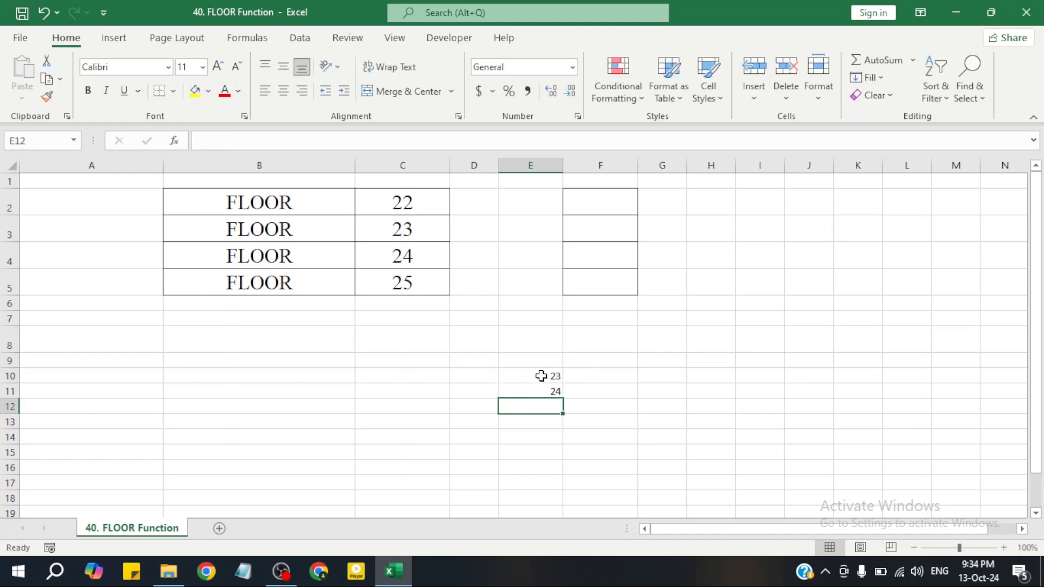
# Clear the sample values from cells E10:E11.
pyautogui.moveTo(541, 375); pyautogui.dragTo(542, 399)
pyautogui.press('Delete')
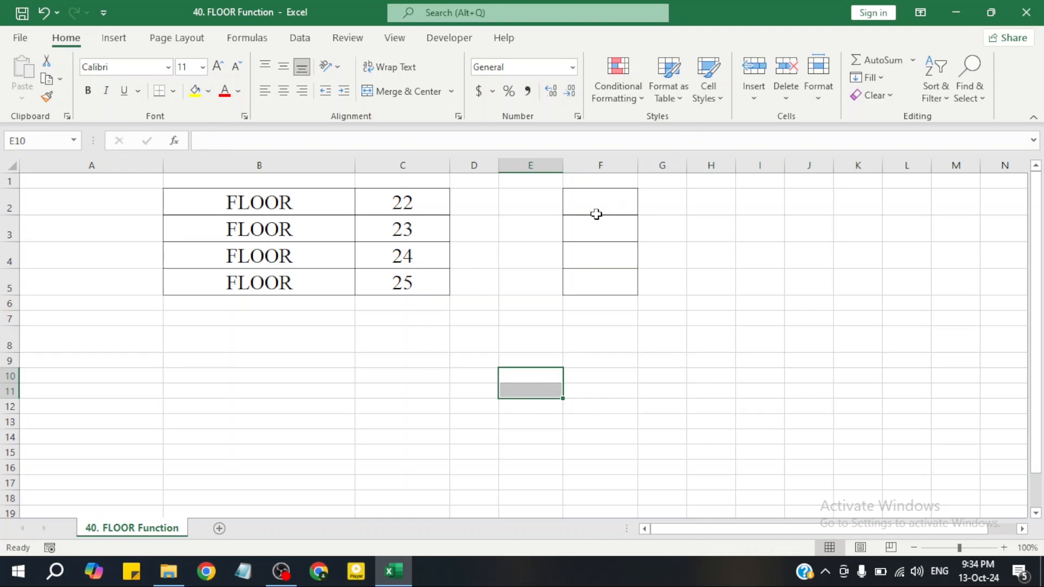
# Enter the formula =FLOOR(14,3) in cell F2 to round 14 down to a multiple of 3.
pyautogui.click(596, 196)
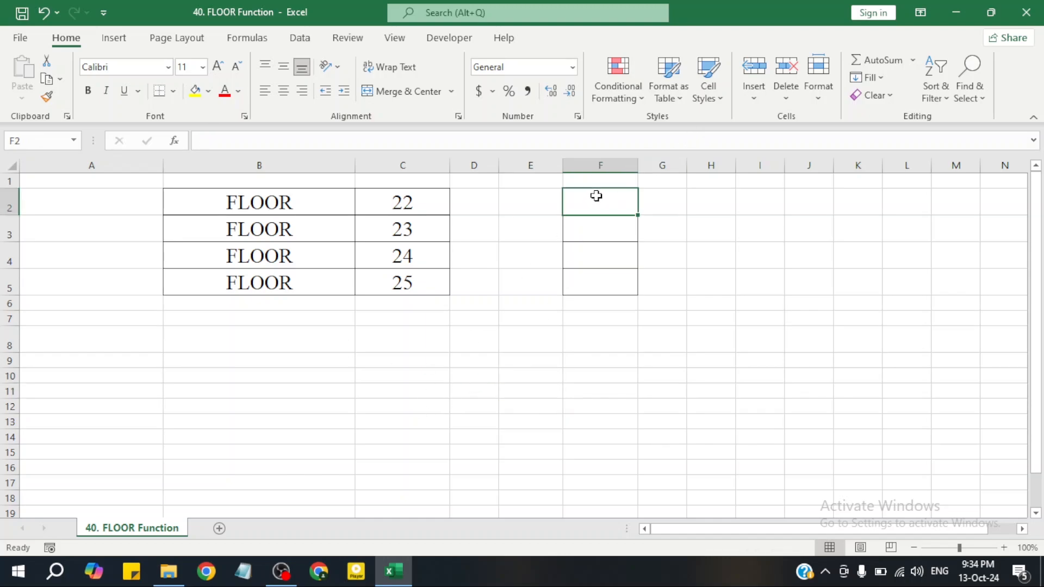
pyautogui.click(598, 233)
pyautogui.click(600, 202)
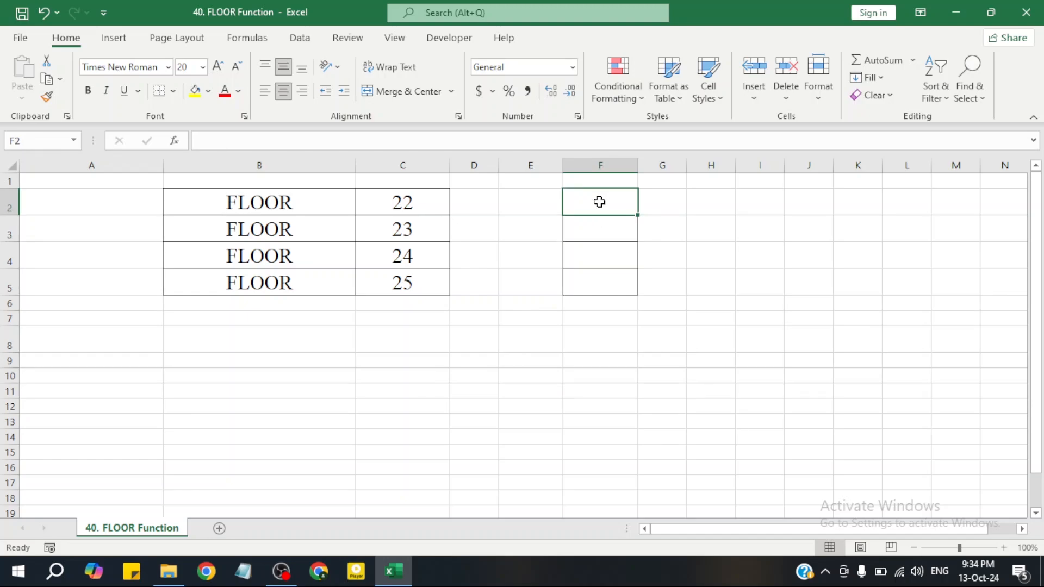
pyautogui.write('=f')
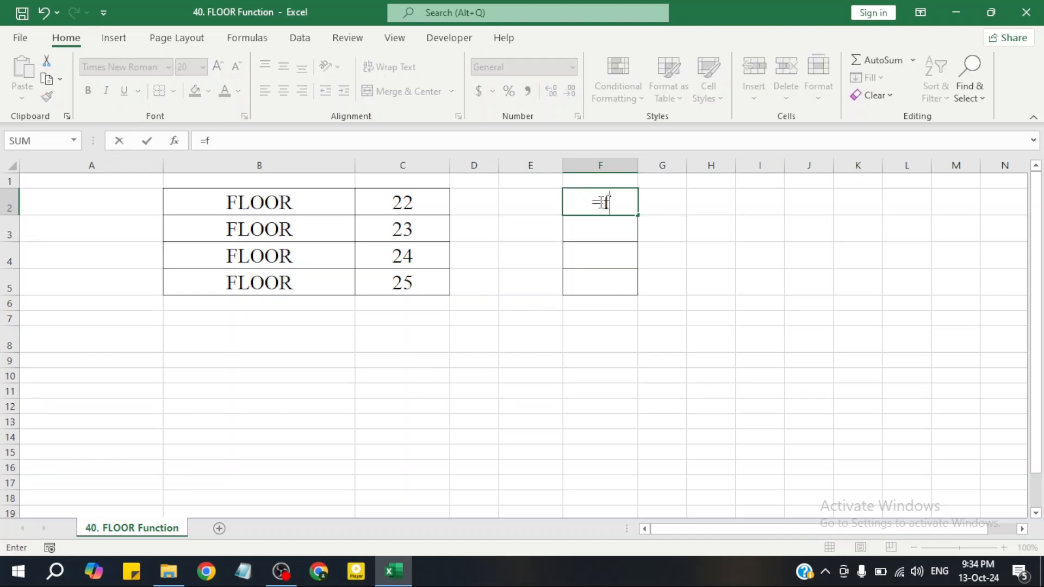
pyautogui.write('loor')
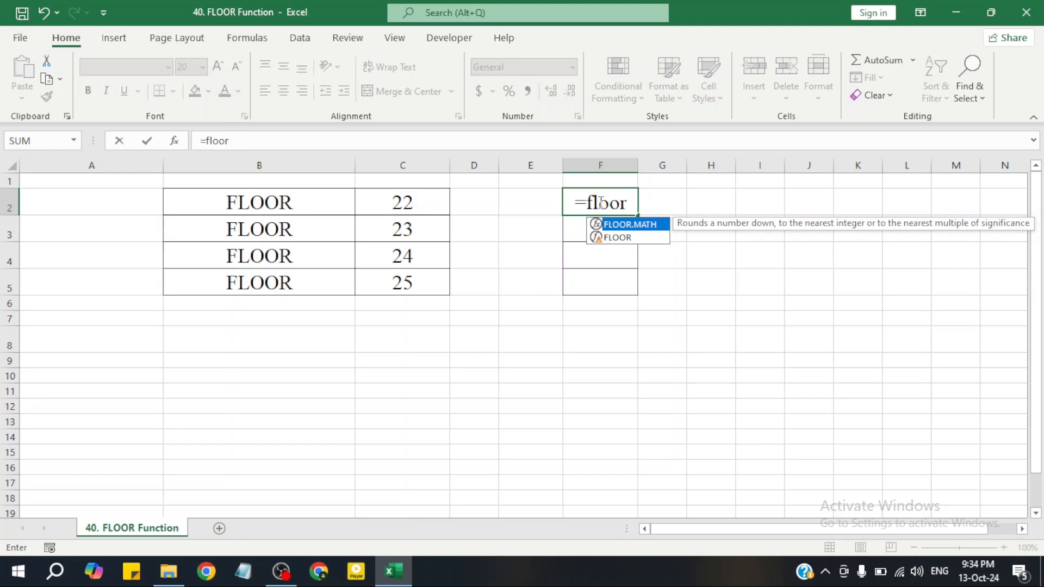
pyautogui.click(625, 248)
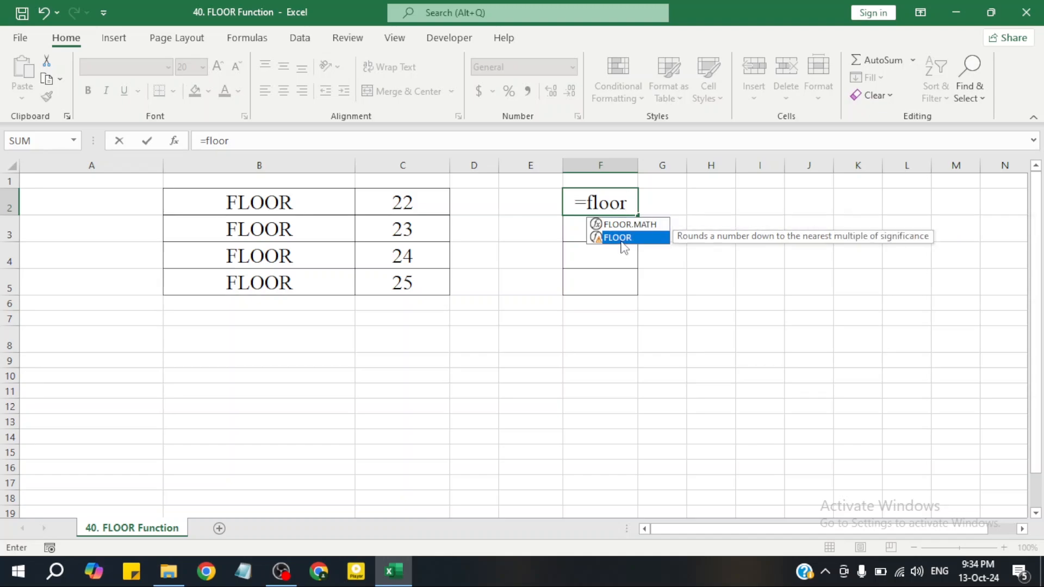
pyautogui.press('Up')
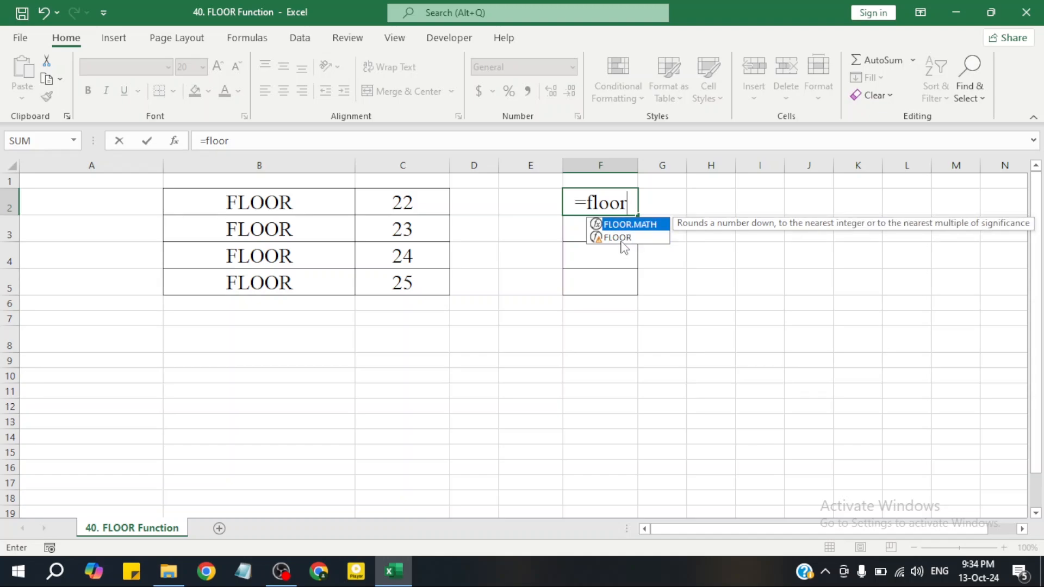
pyautogui.press('Down')
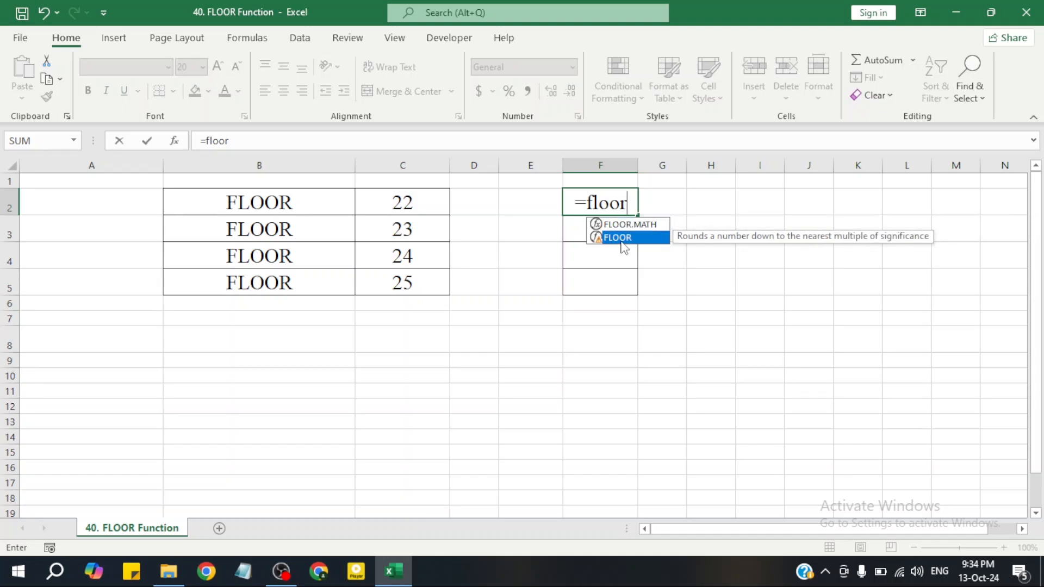
pyautogui.click(628, 229)
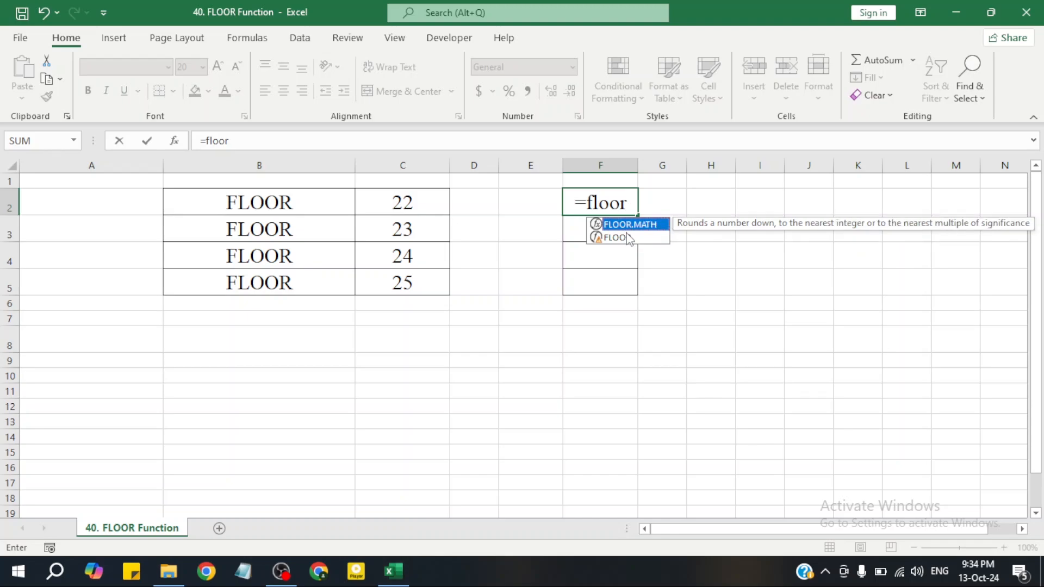
pyautogui.click(625, 239)
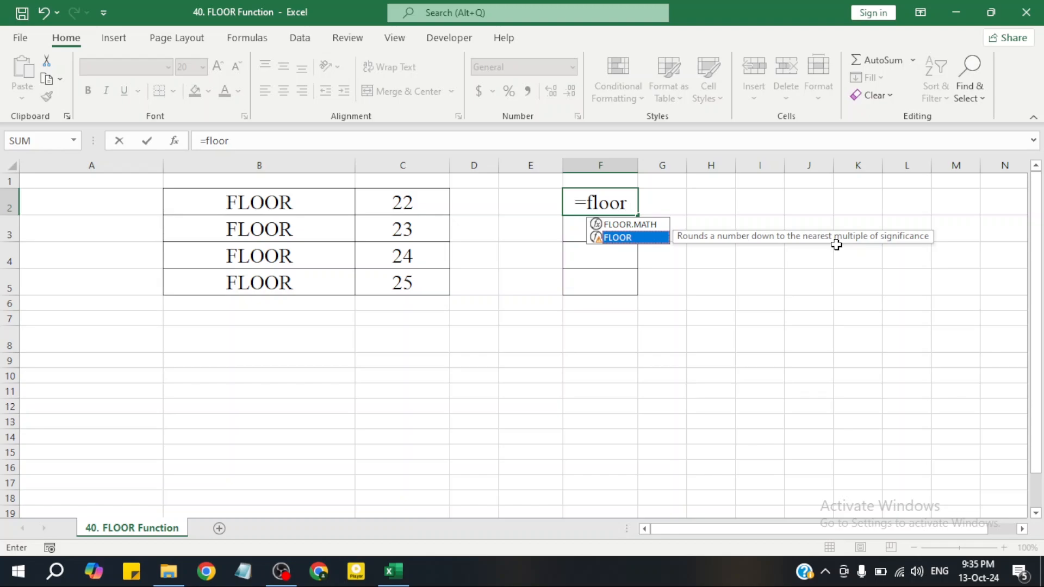
pyautogui.doubleClick(634, 239)
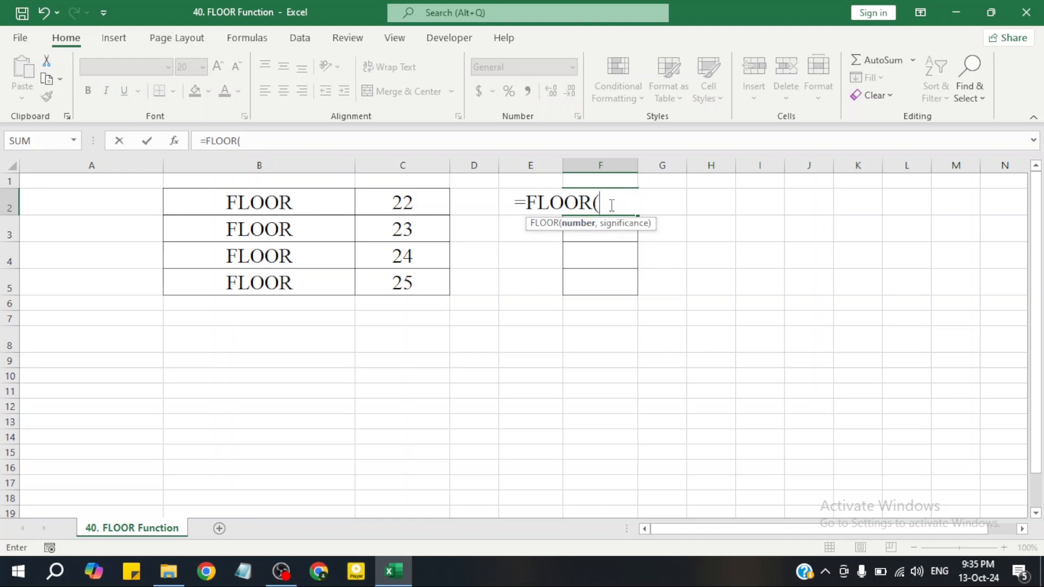
pyautogui.write('14,3')
pyautogui.write(')')
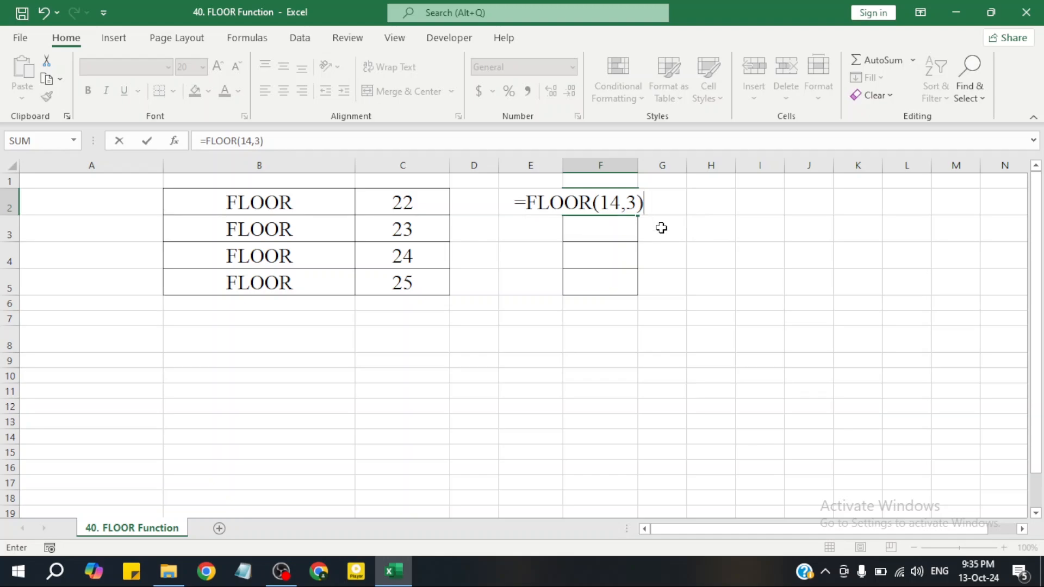
pyautogui.press('Return')
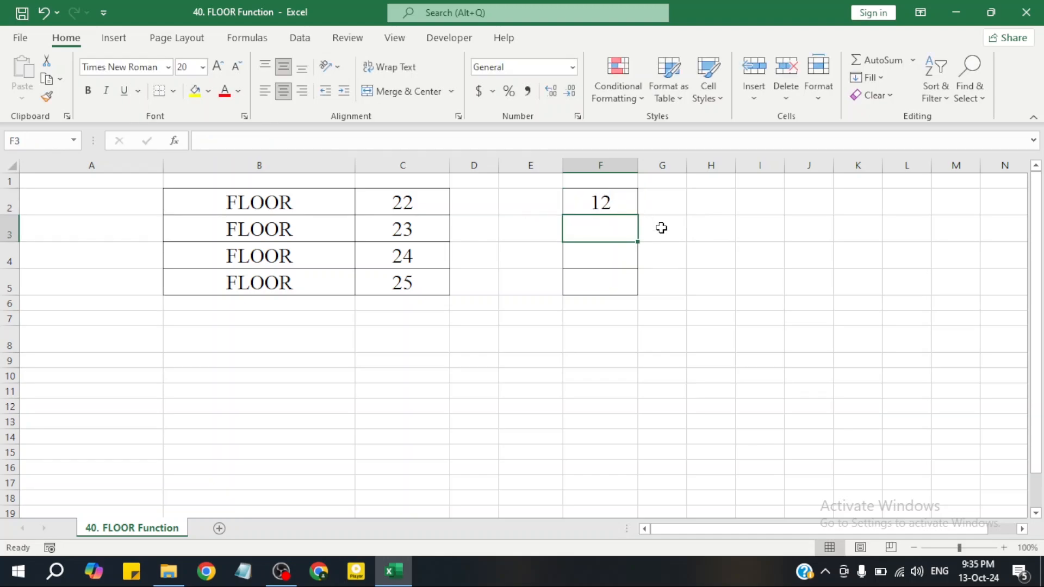
# Enter the formula =FLOOR(C3,5) in cell F3, rounding C3 down to a multiple of 5, and review the finished formula.
pyautogui.click(629, 197)
pyautogui.click(624, 224)
pyautogui.click(614, 205)
pyautogui.click(604, 235)
pyautogui.write('=')
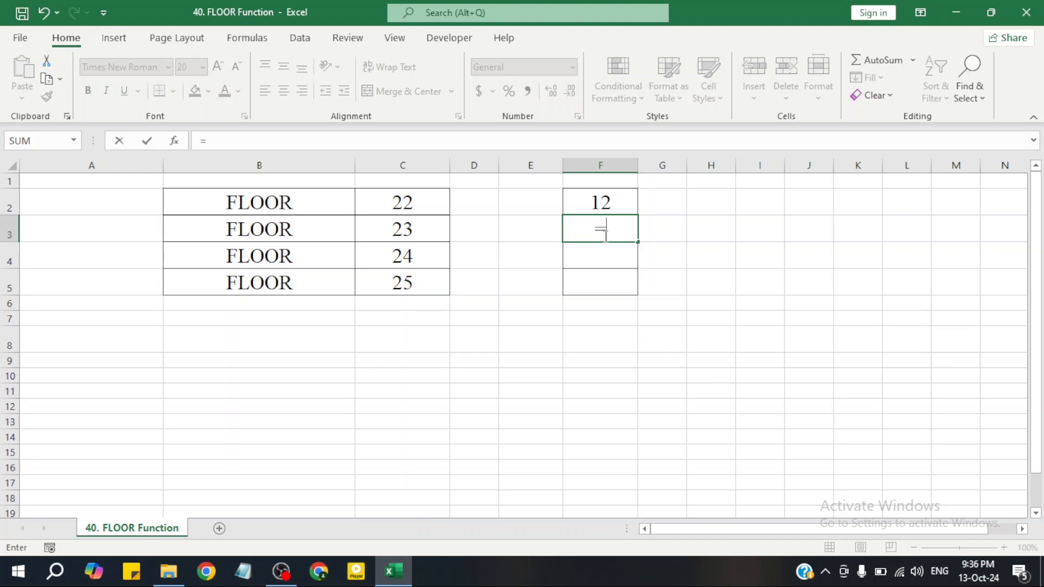
pyautogui.write('floor')
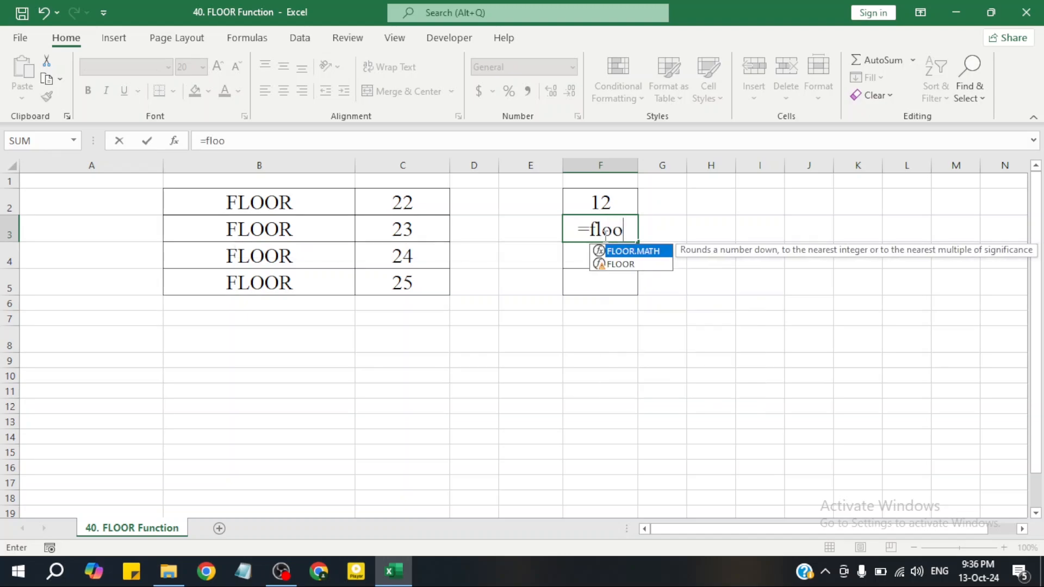
pyautogui.click(609, 265)
pyautogui.doubleClick(609, 265)
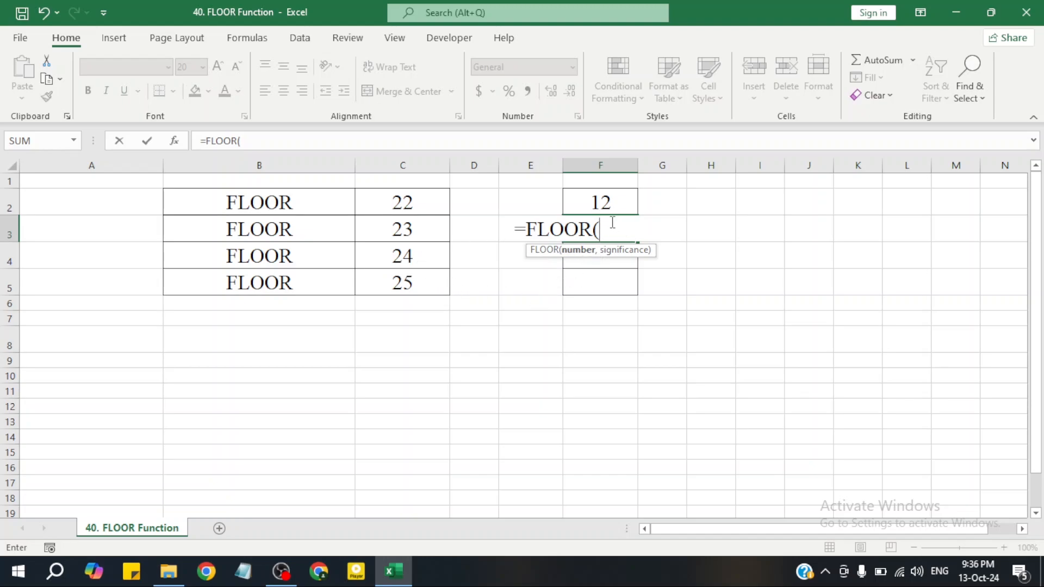
pyautogui.click(405, 229)
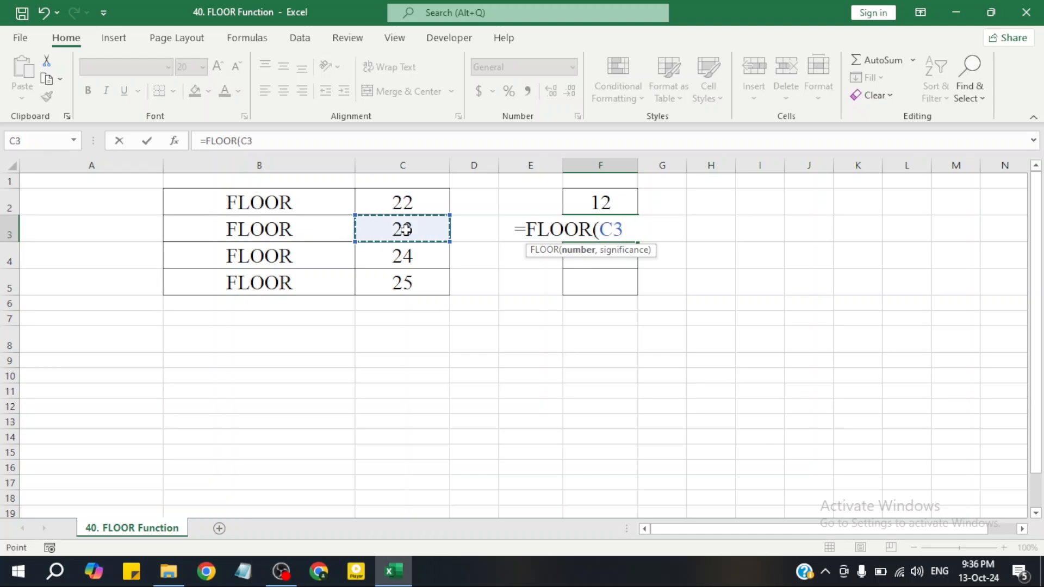
pyautogui.write(',')
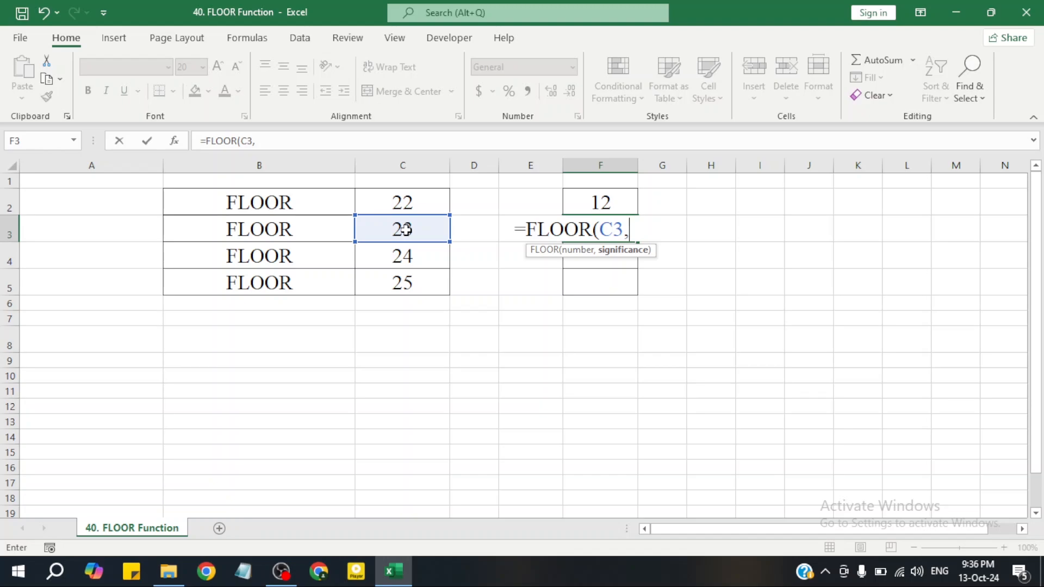
pyautogui.write('5')
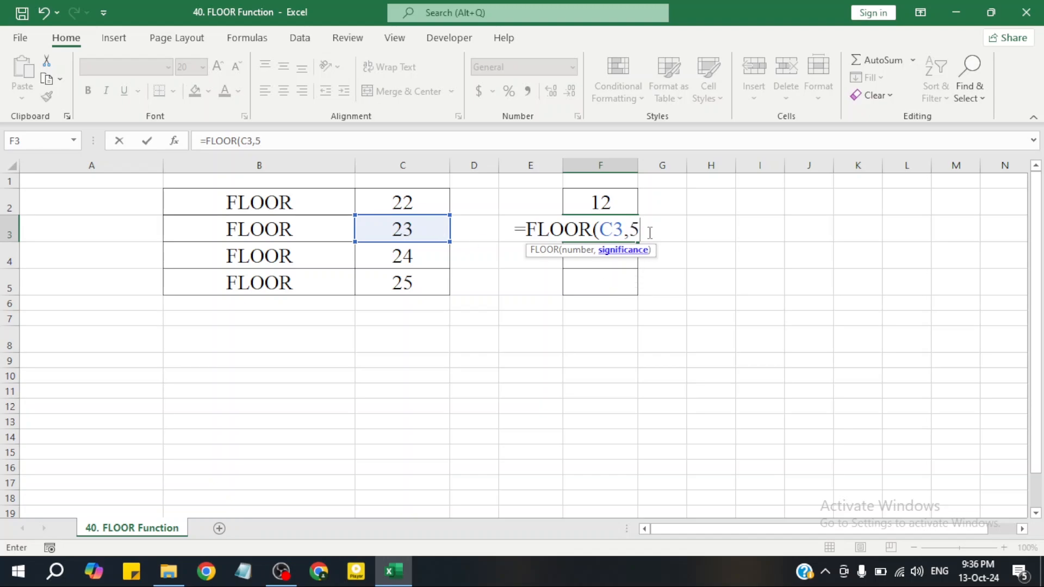
pyautogui.write(')')
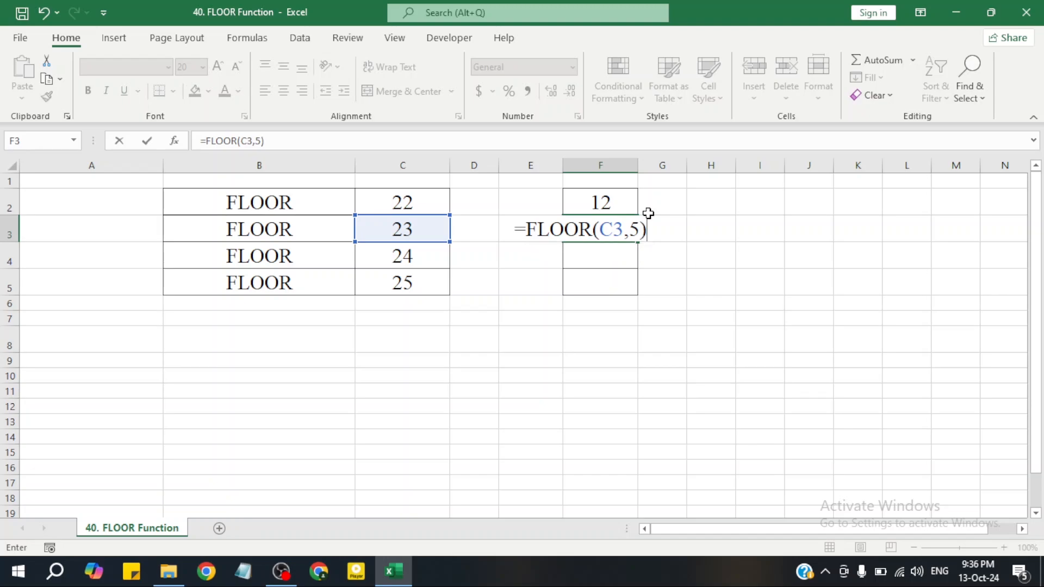
pyautogui.press('Return')
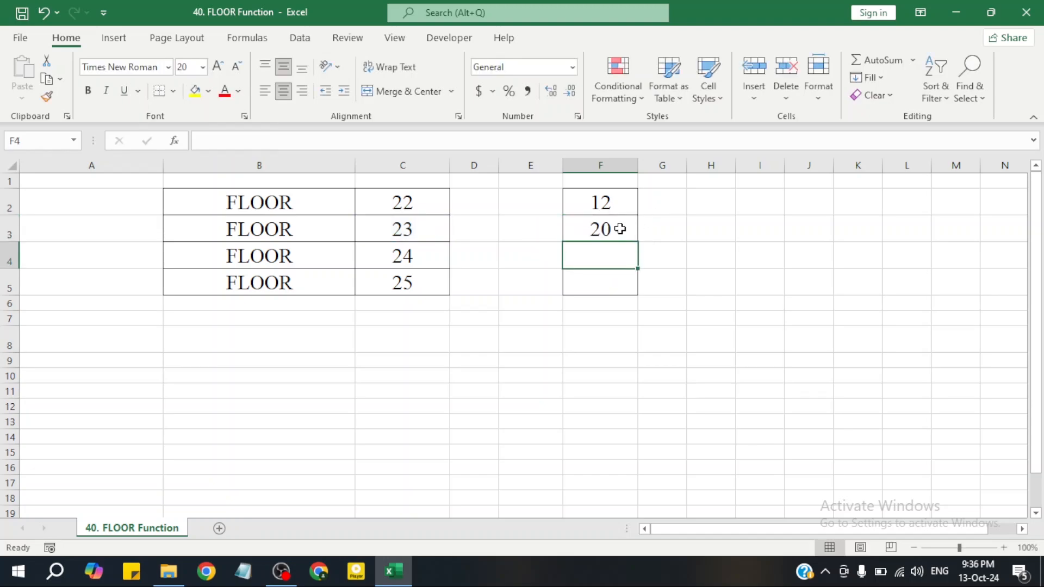
pyautogui.doubleClick(620, 229)
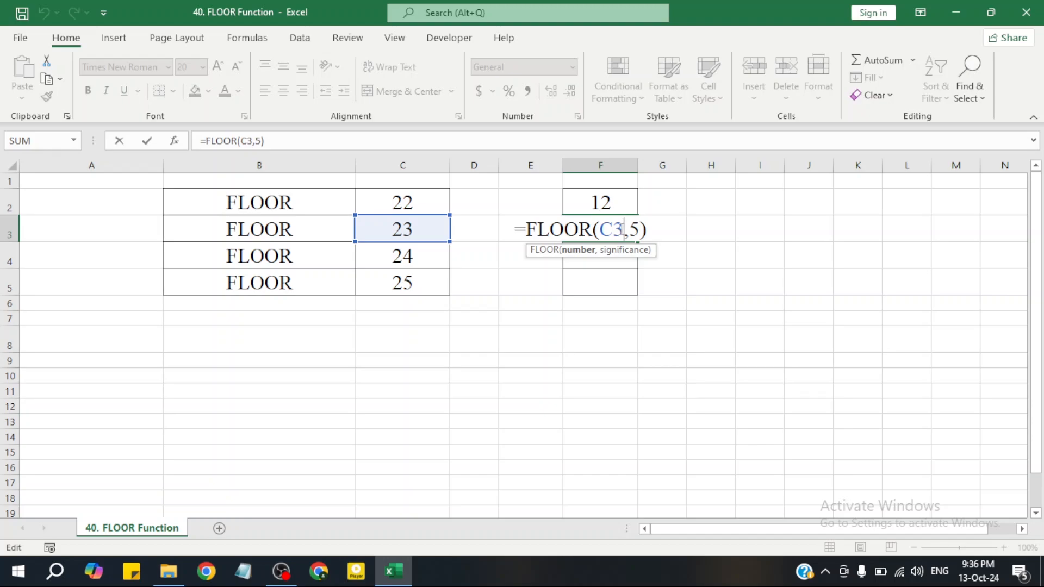
pyautogui.press('Return')
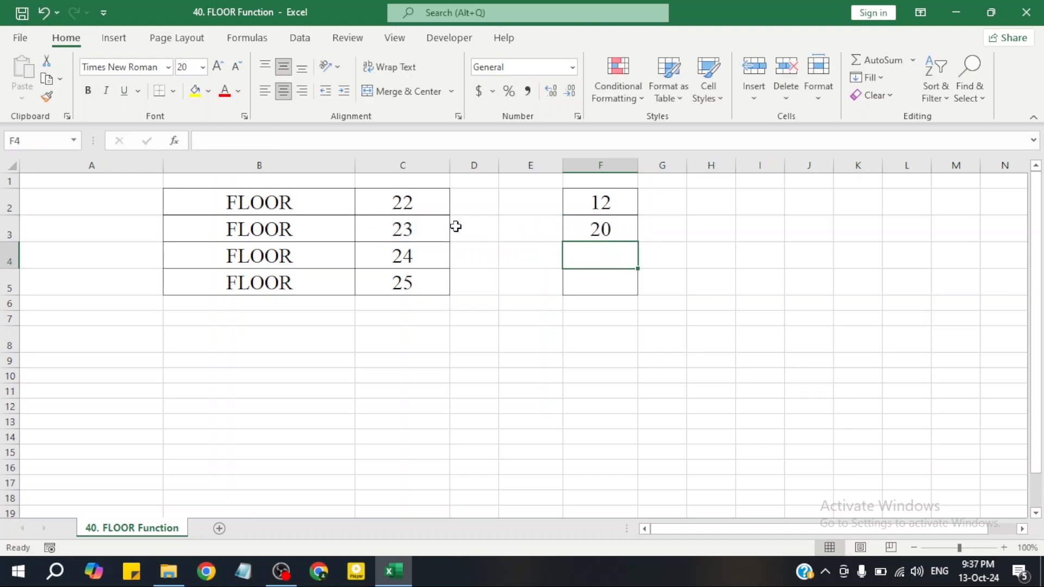
# Enter the formula =FLOOR(C4,7) in cell F4 to round C4 down to a multiple of 7.
pyautogui.click(613, 229)
pyautogui.click(609, 260)
pyautogui.write('=fl')
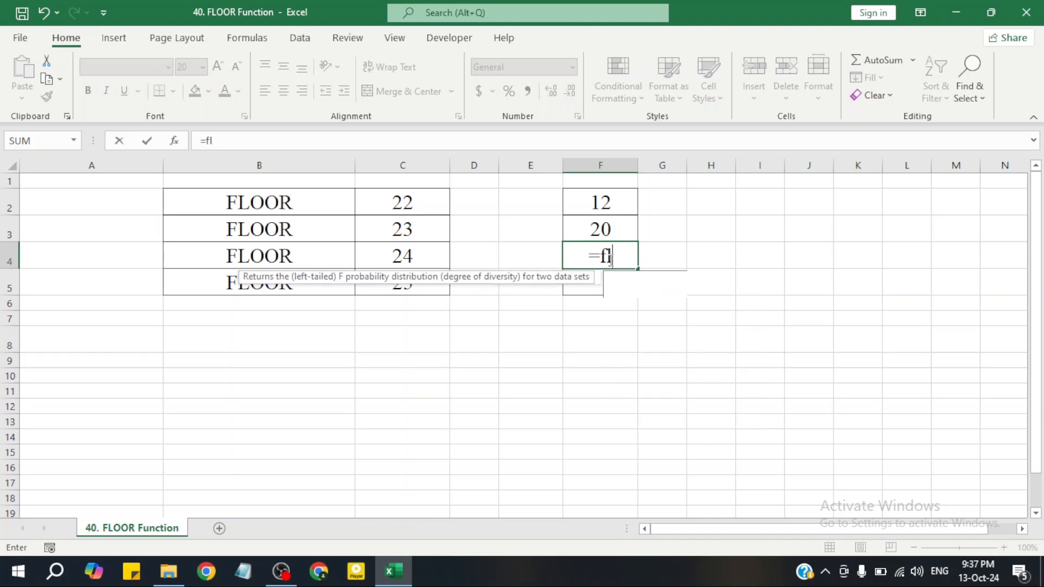
pyautogui.write('oor')
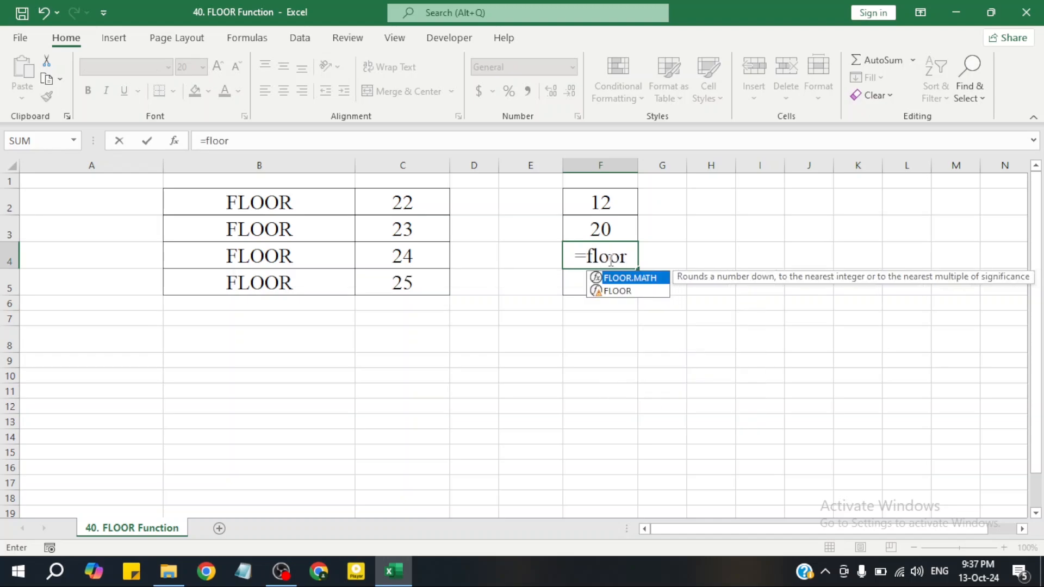
pyautogui.doubleClick(618, 291)
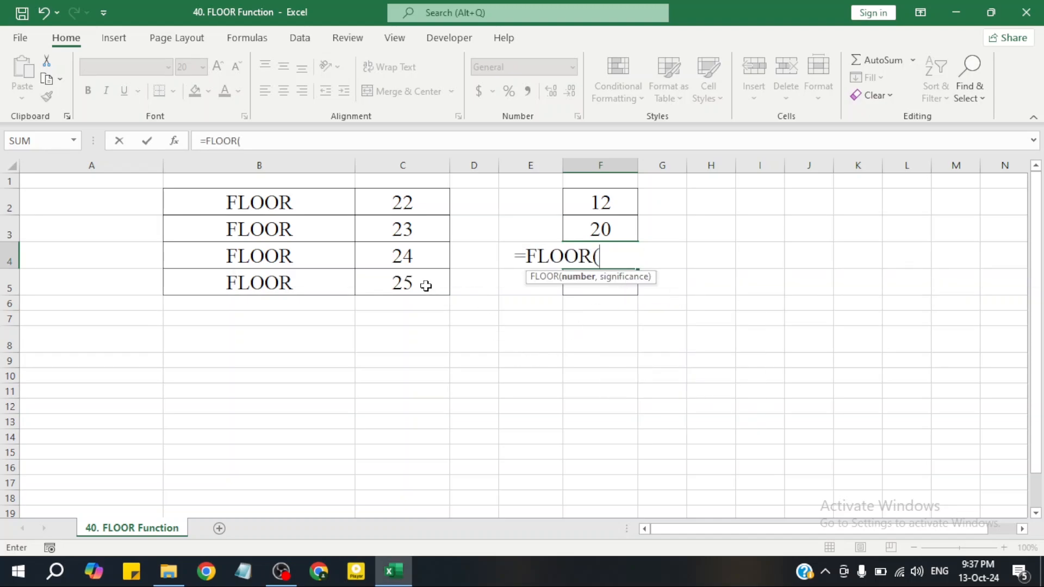
pyautogui.click(423, 255)
pyautogui.press('BackSpace')
pyautogui.press('BackSpace')
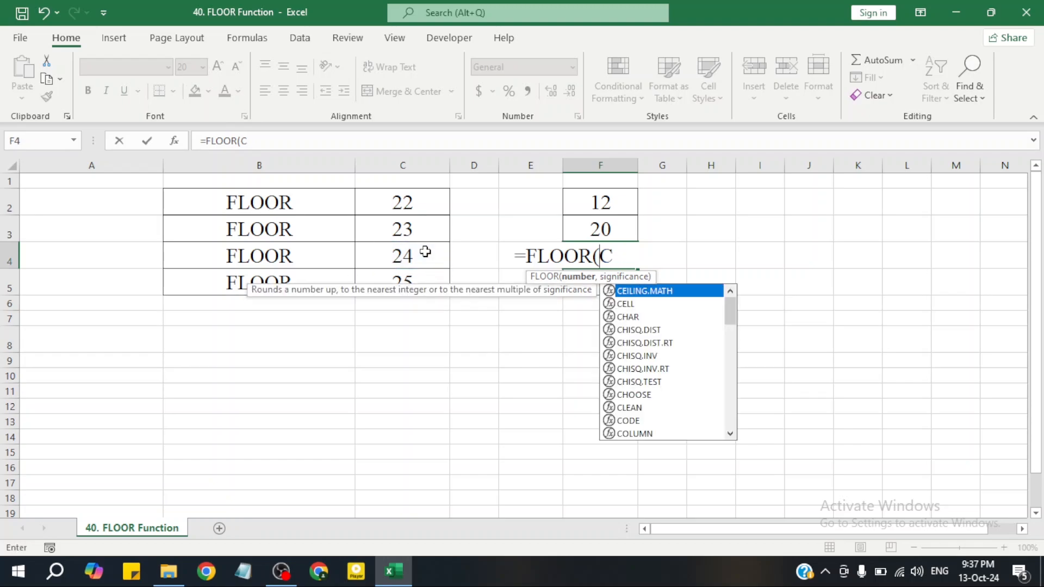
pyautogui.click(432, 251)
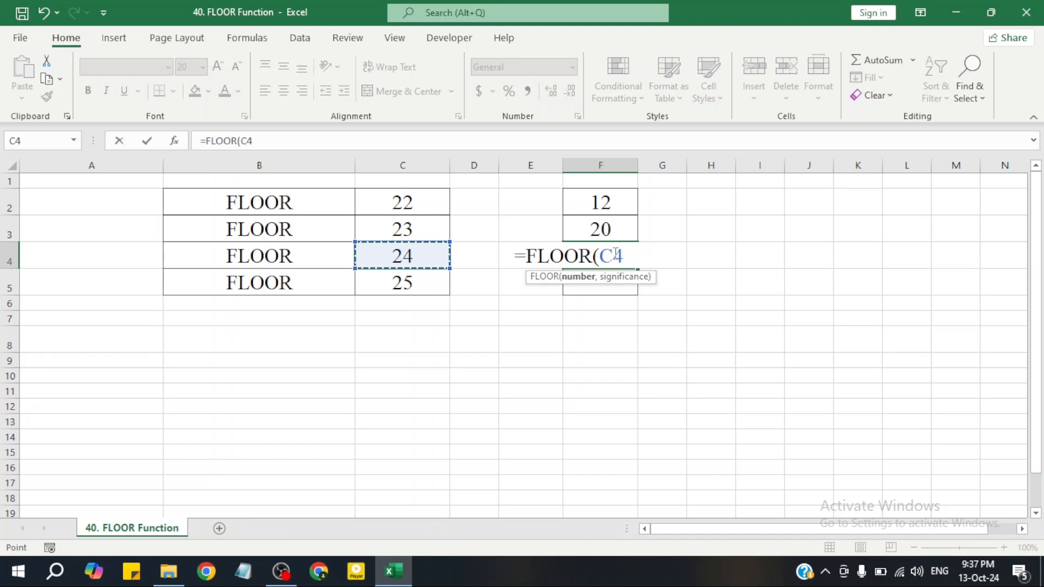
pyautogui.write(',')
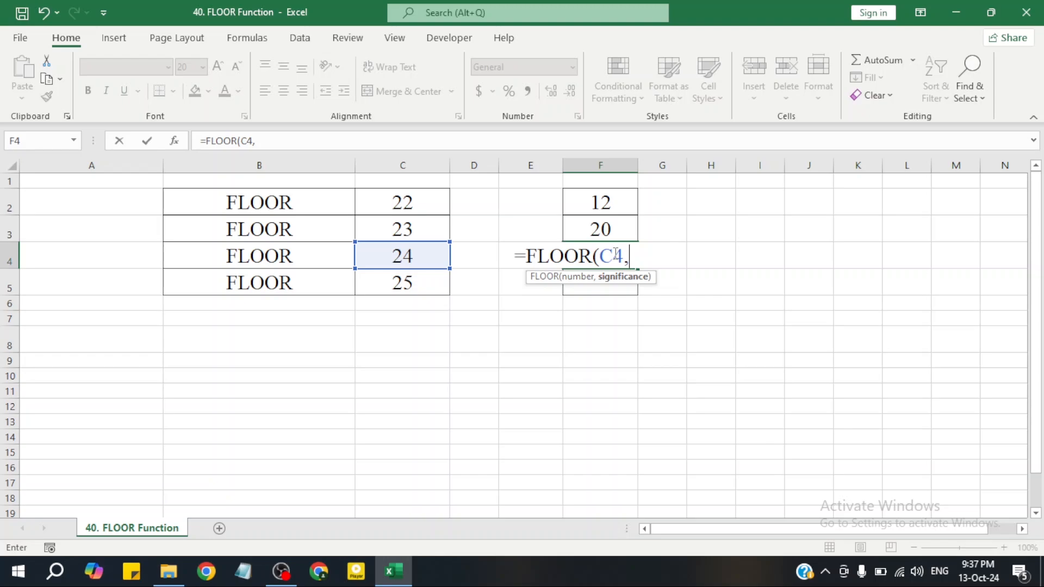
pyautogui.write('7)')
pyautogui.press('Return')
pyautogui.click(617, 256)
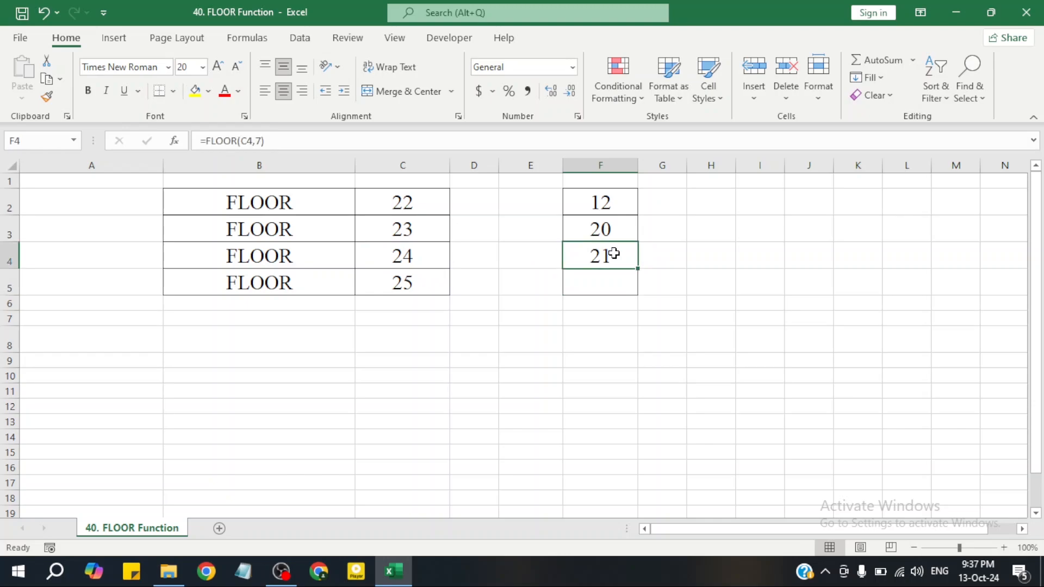
pyautogui.click(619, 274)
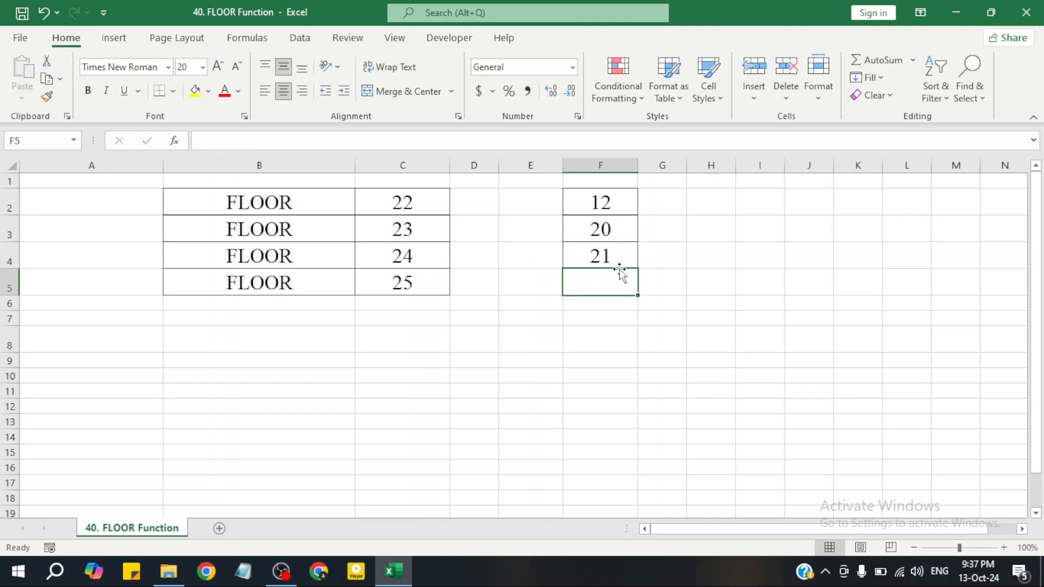
pyautogui.click(612, 257)
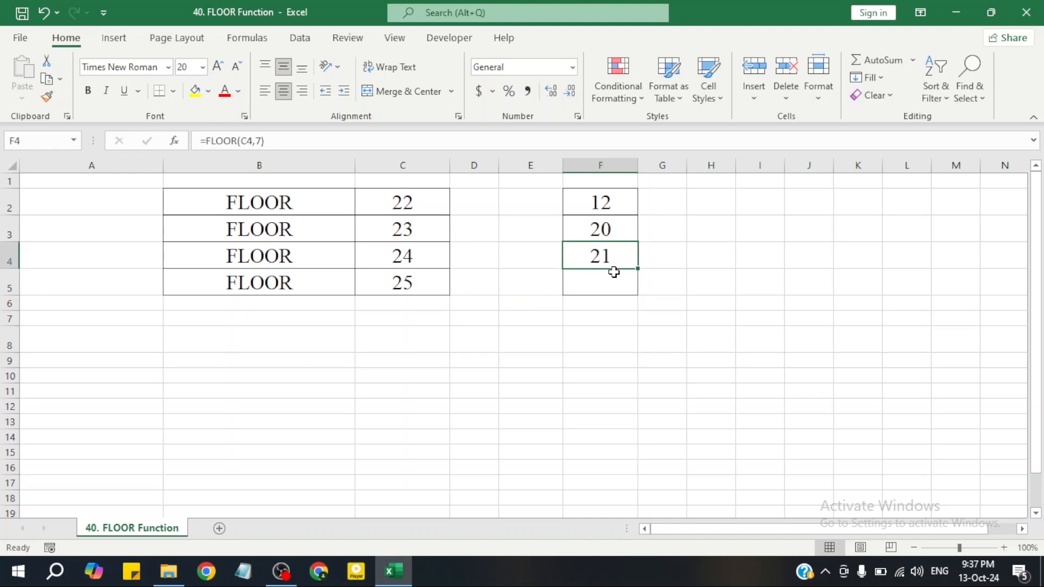
pyautogui.click(613, 280)
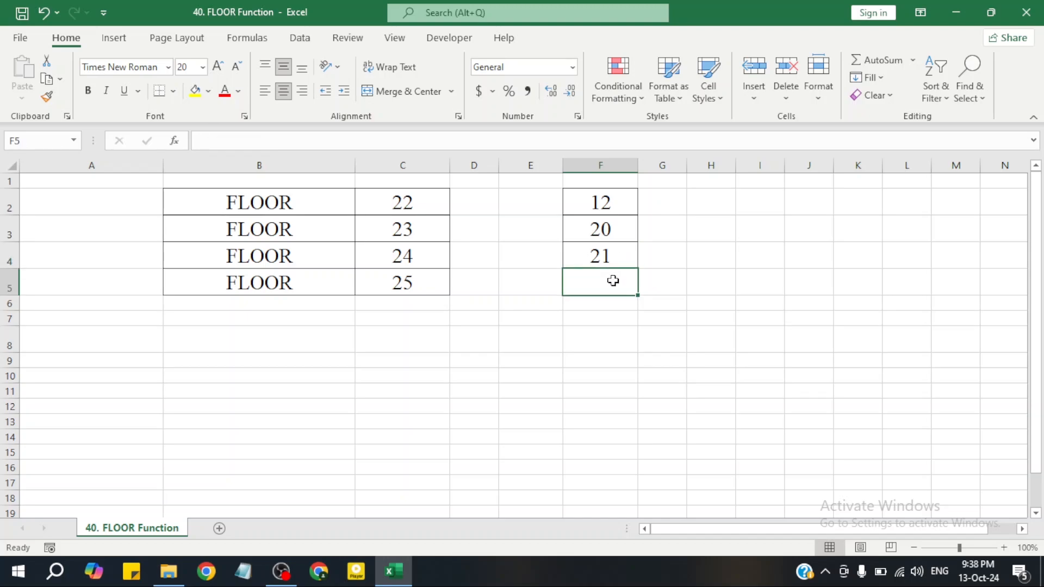
pyautogui.click(612, 262)
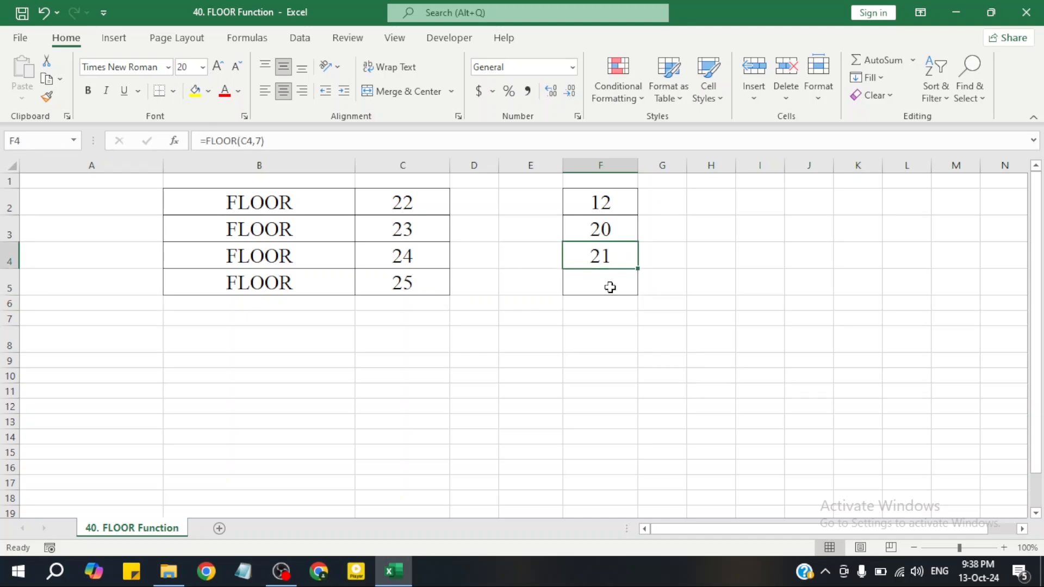
# Enter the formula =FLOOR(C5,9) in cell F5 to round C5 down to a multiple of 9, and reselect the cell.
pyautogui.click(610, 288)
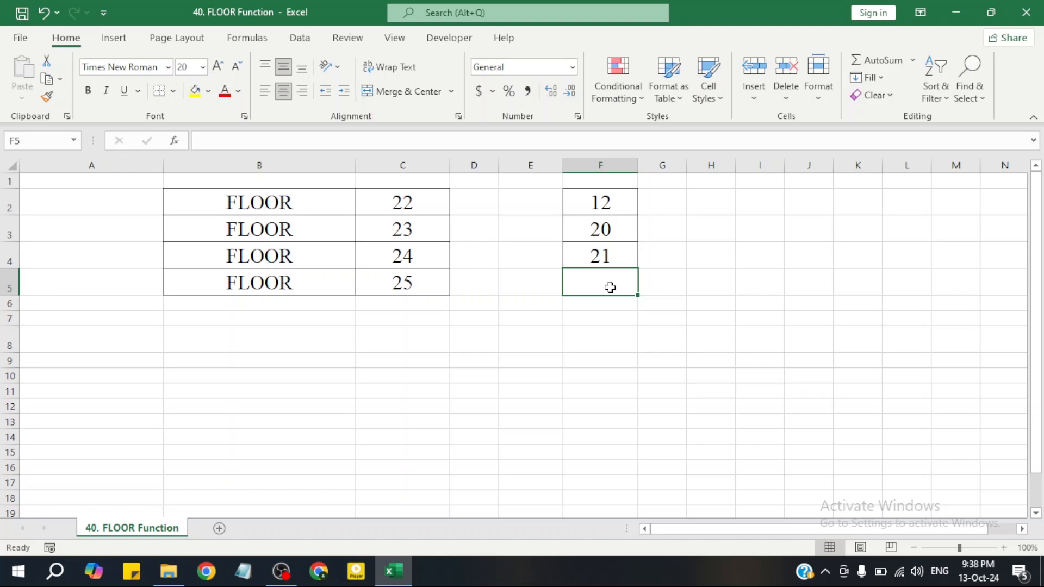
pyautogui.write('=flo')
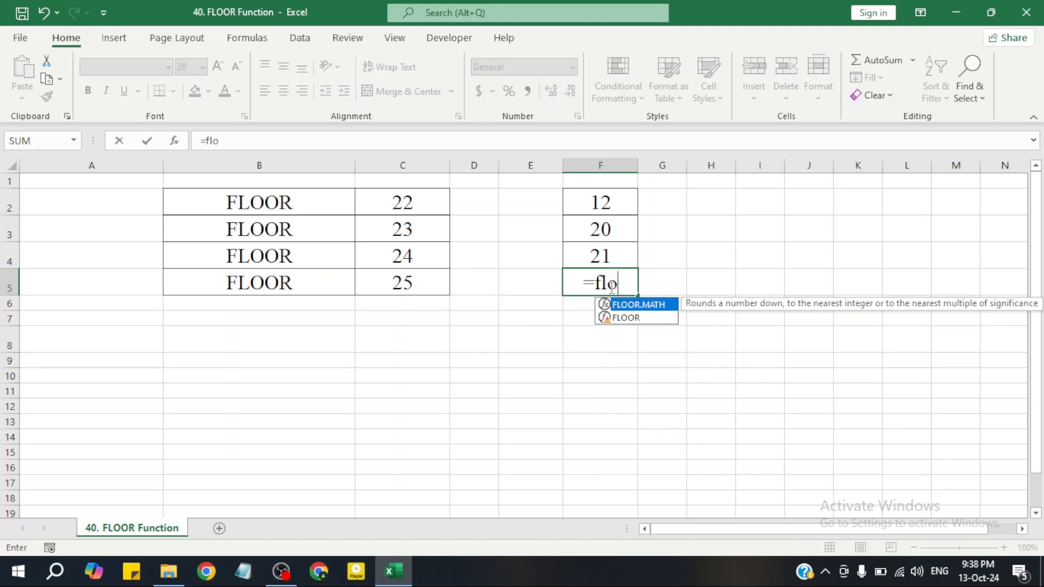
pyautogui.write('o')
pyautogui.doubleClick(619, 319)
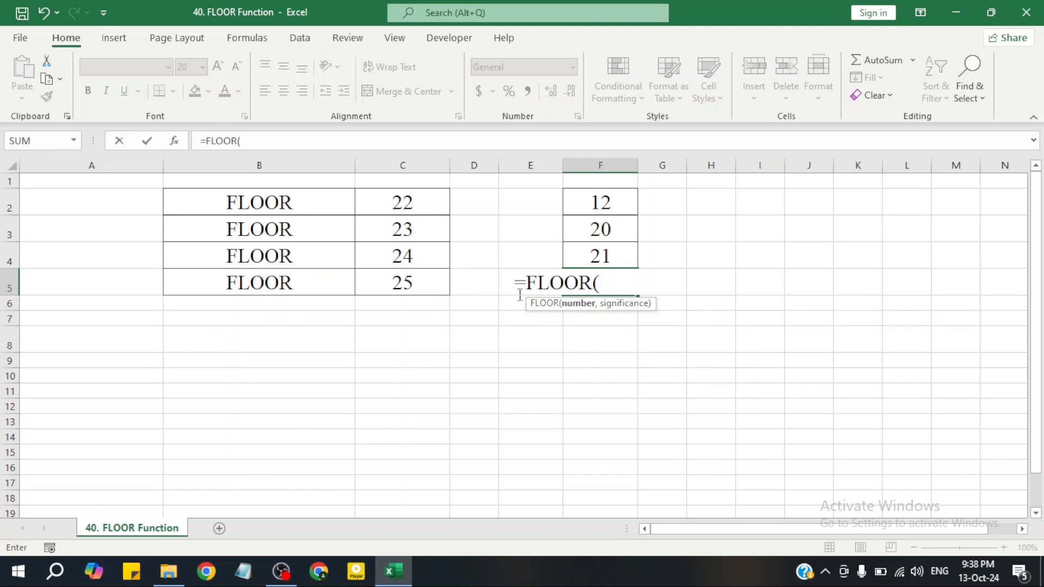
pyautogui.click(422, 288)
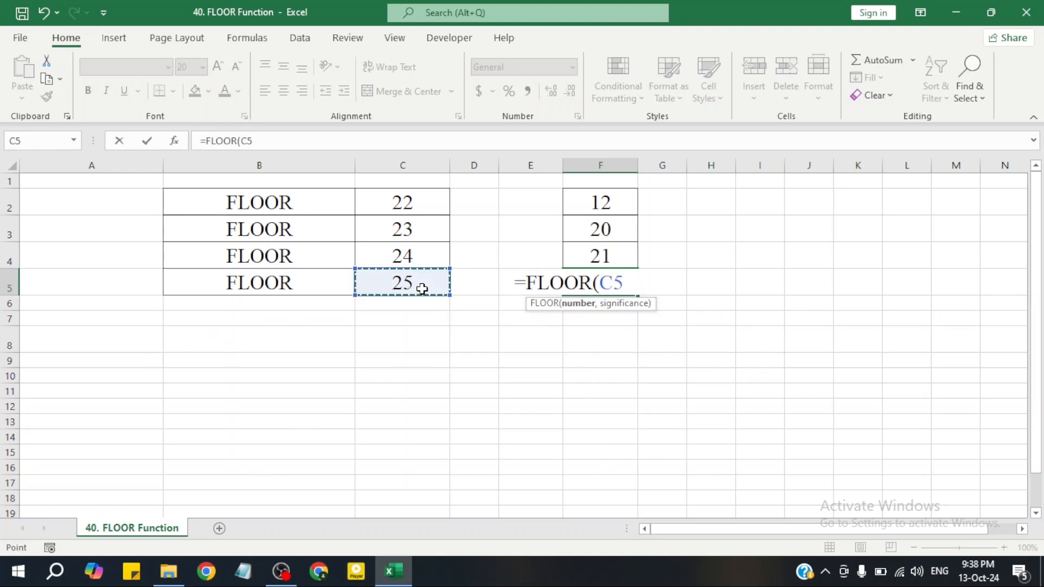
pyautogui.write(',')
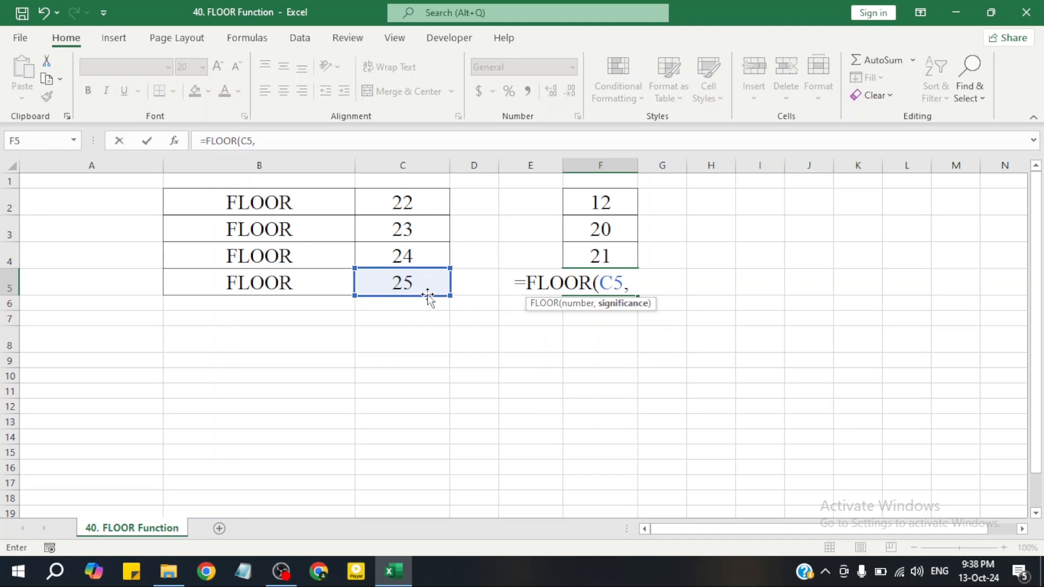
pyautogui.write('9)')
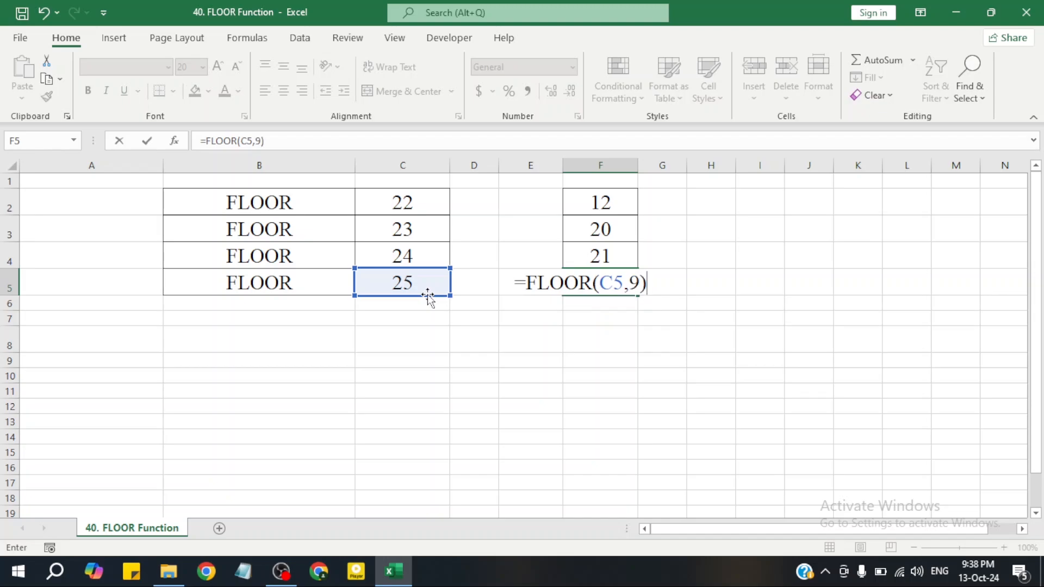
pyautogui.press('Return')
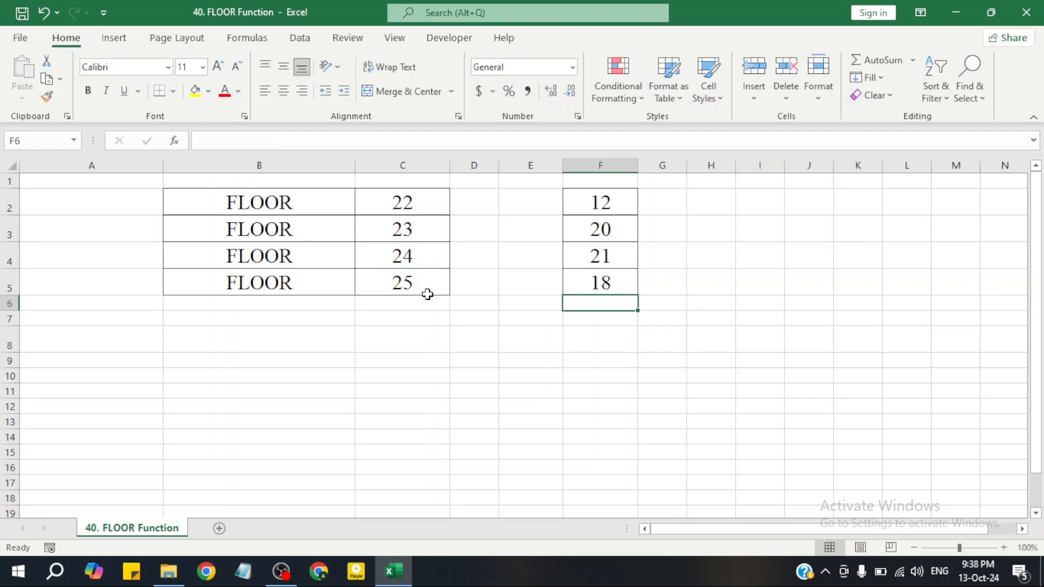
pyautogui.click(626, 283)
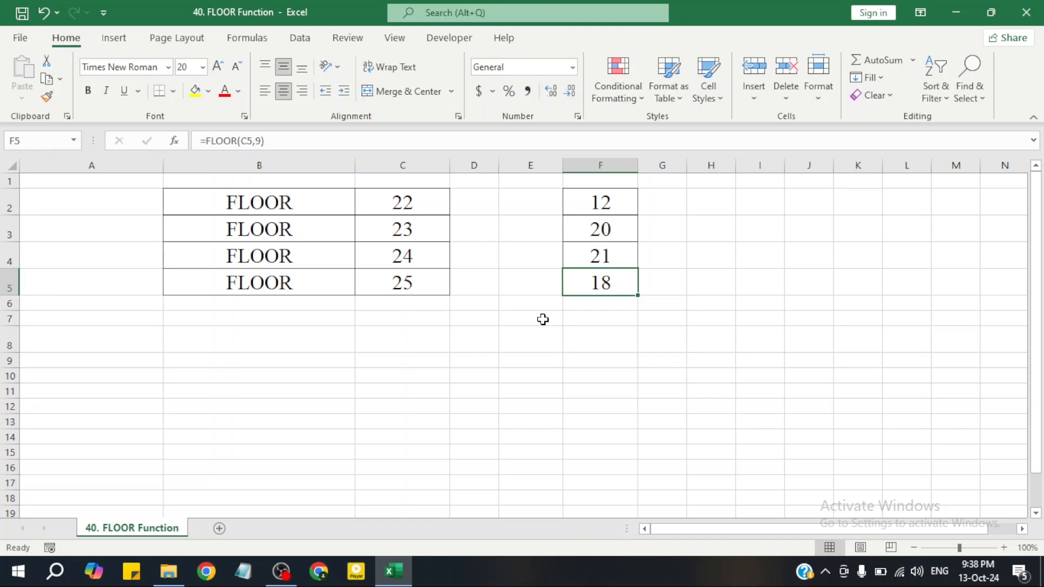